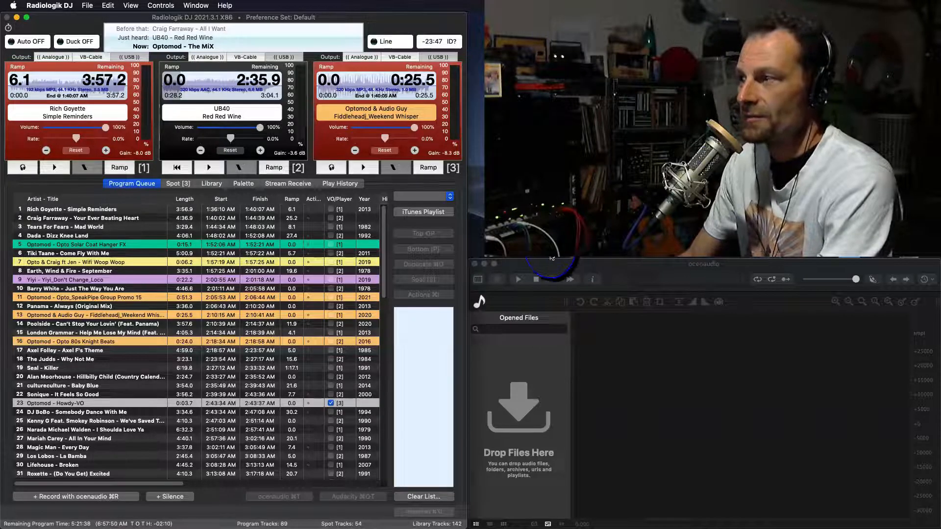
pyautogui.click(552, 267)
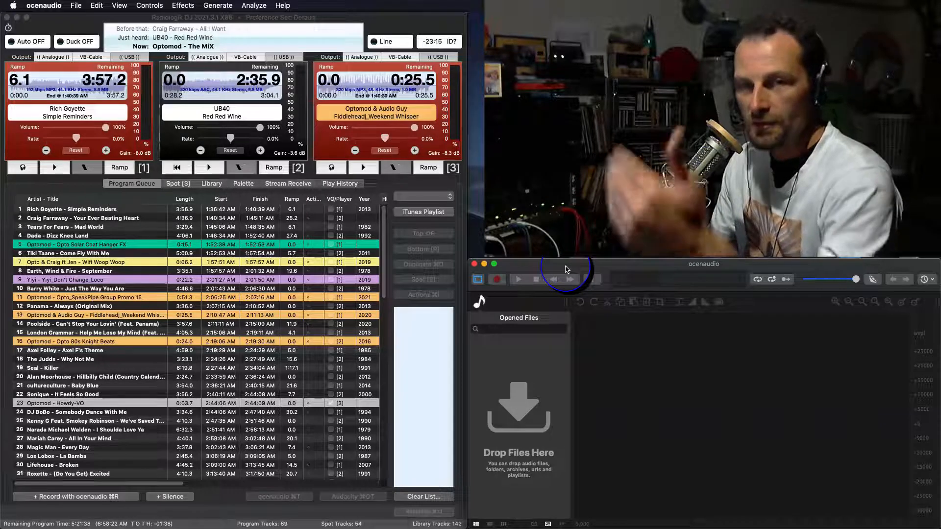
pyautogui.click(403, 25)
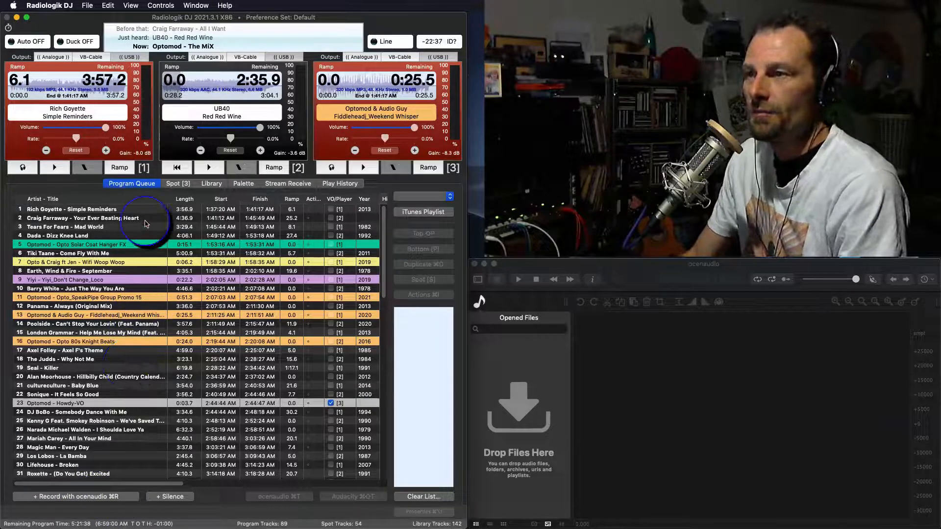
pyautogui.click(146, 219)
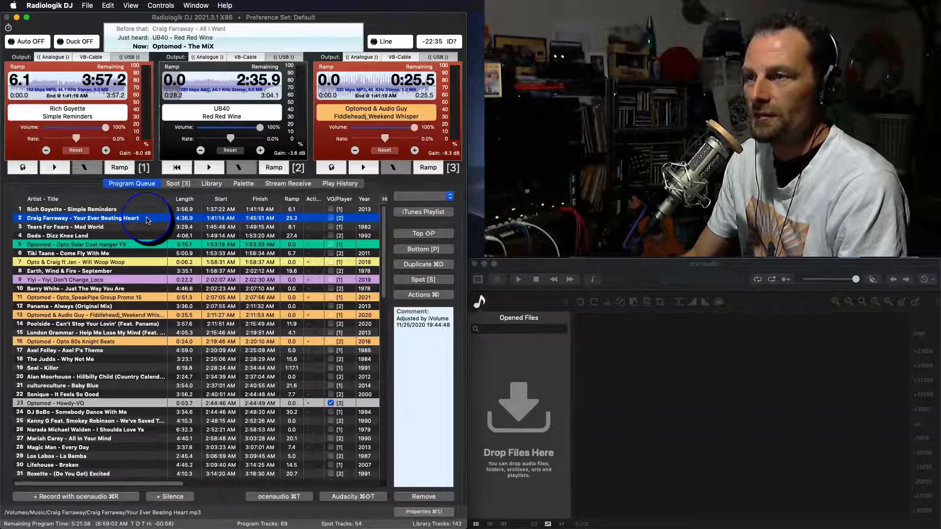
pyautogui.click(102, 497)
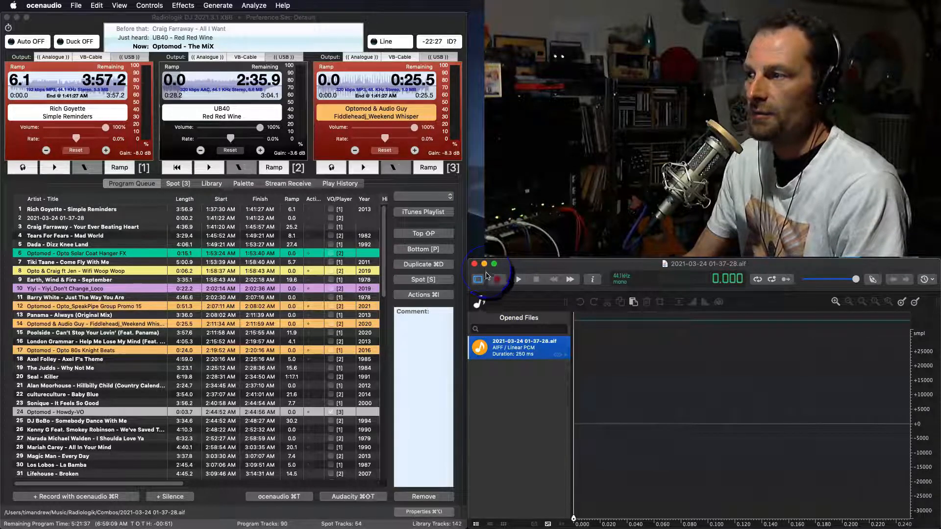
# Step: Select the new recording in the queue and bring it up empty in ocenaudio
pyautogui.click(67, 217)
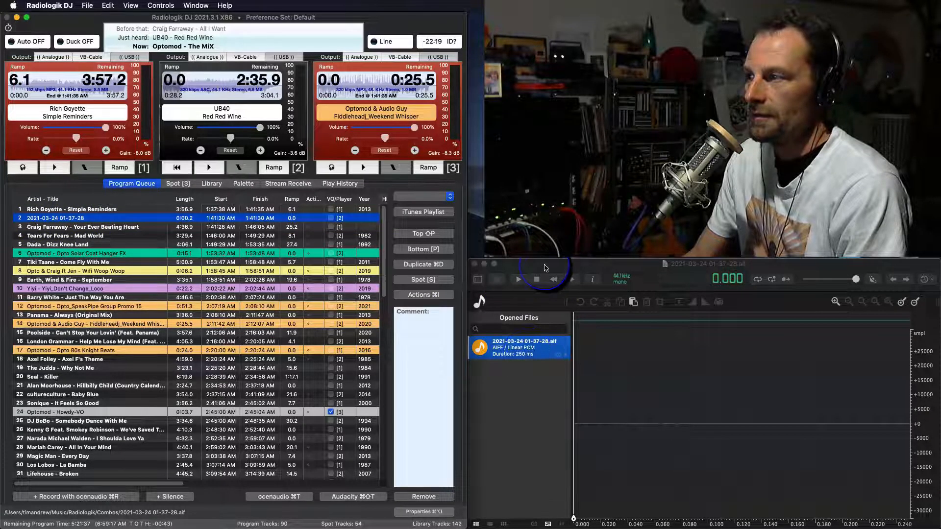
pyautogui.click(528, 355)
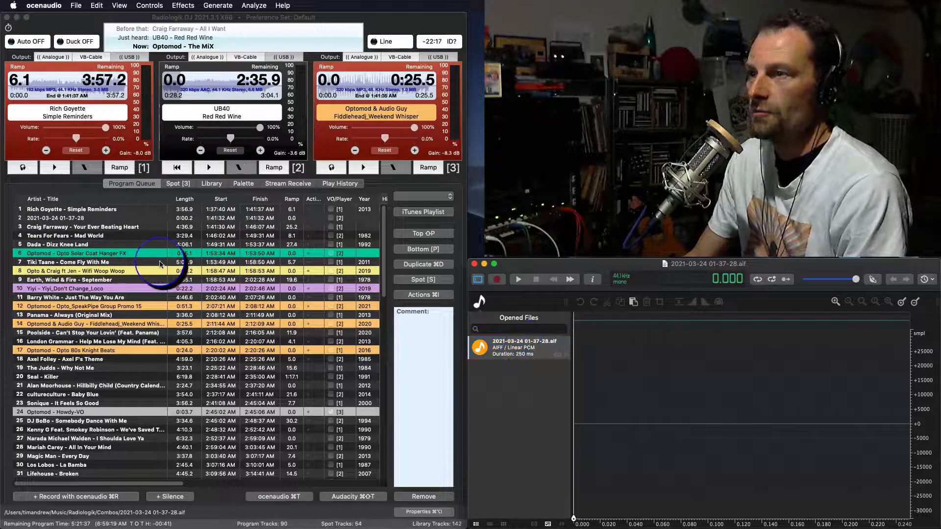
pyautogui.click(134, 219)
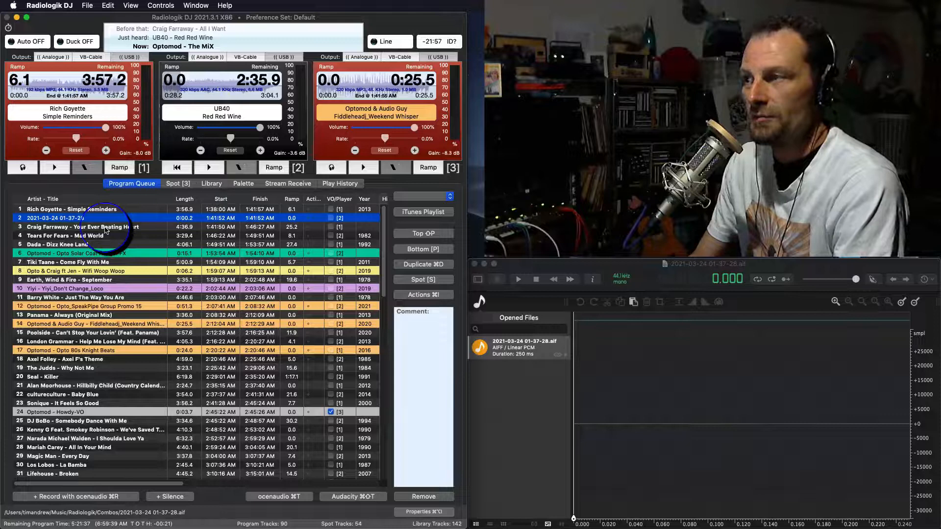
# Step: Record a roughly 15-second voice track into the new file in ocenaudio
pyautogui.click(559, 346)
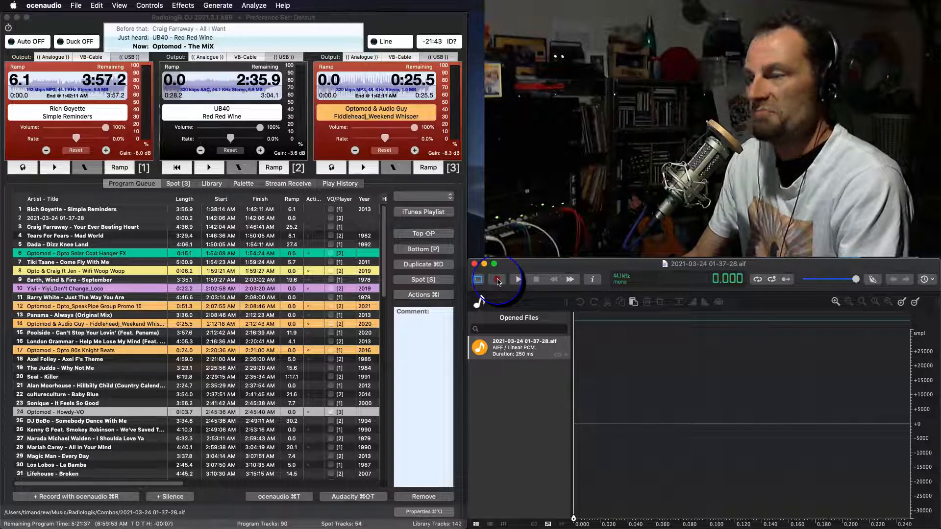
pyautogui.click(498, 281)
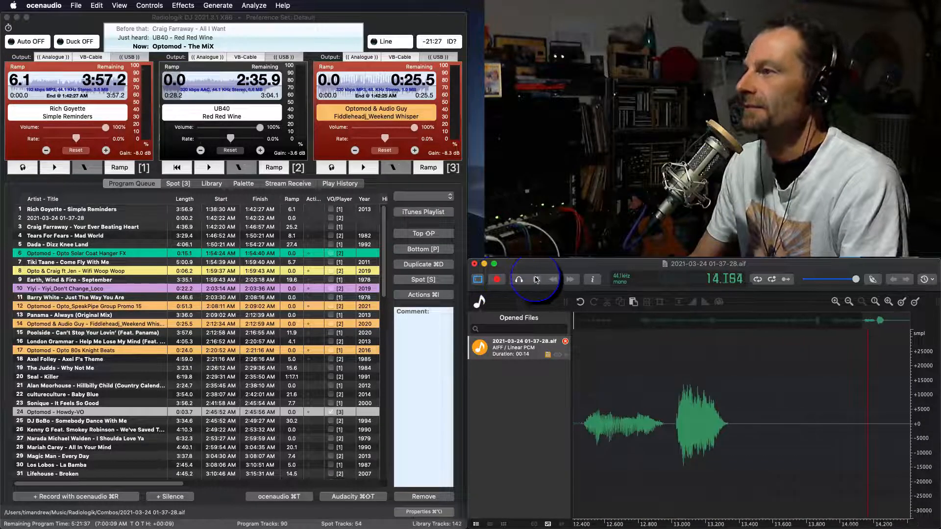
pyautogui.click(498, 281)
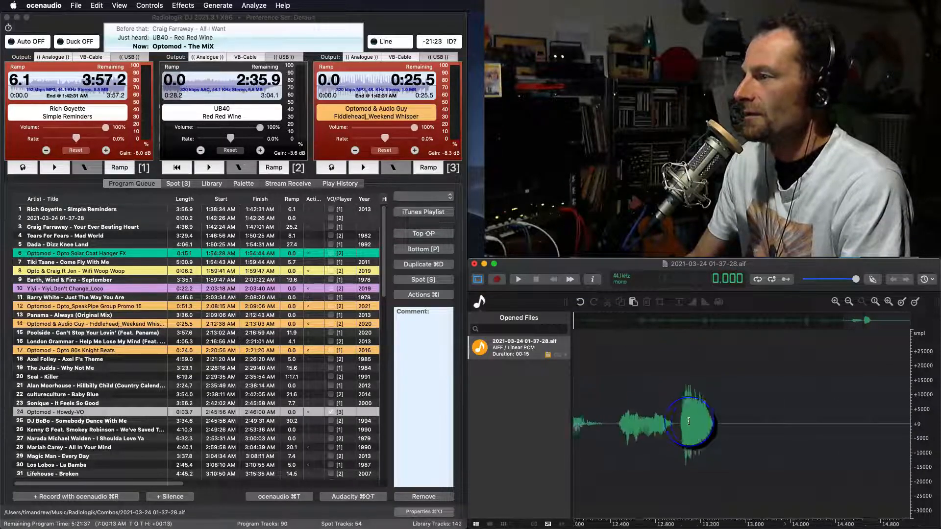
pyautogui.scroll(-2, 688, 423)
pyautogui.scroll(-2, 688, 422)
pyautogui.scroll(-2, 688, 423)
pyautogui.scroll(-2, 689, 423)
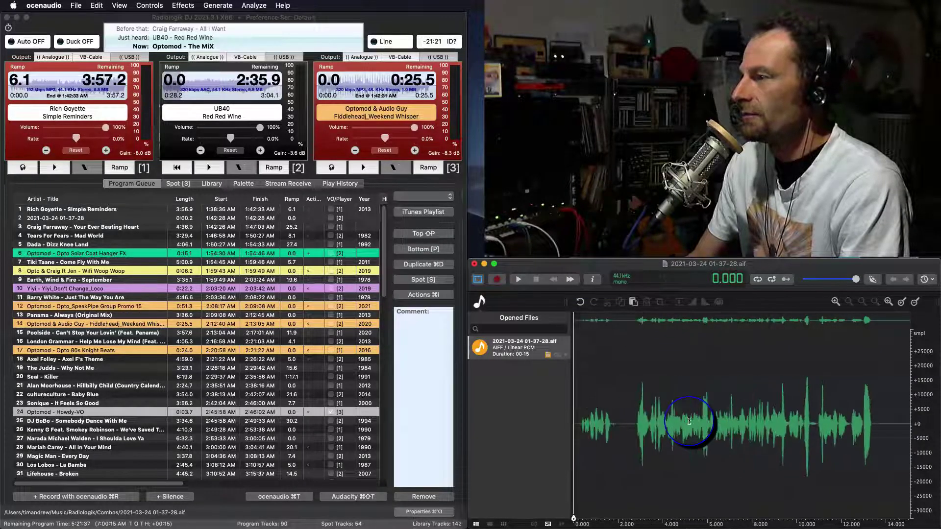
# Step: Select the spoken part of the recording and trim the file down to it, about 10.7 seconds
pyautogui.click(579, 368)
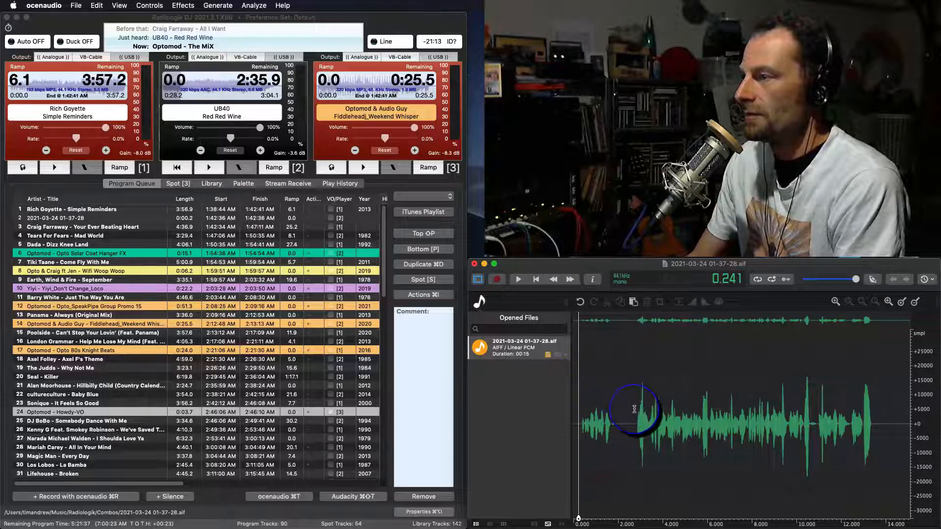
pyautogui.moveTo(633, 408); pyautogui.dragTo(870, 419)
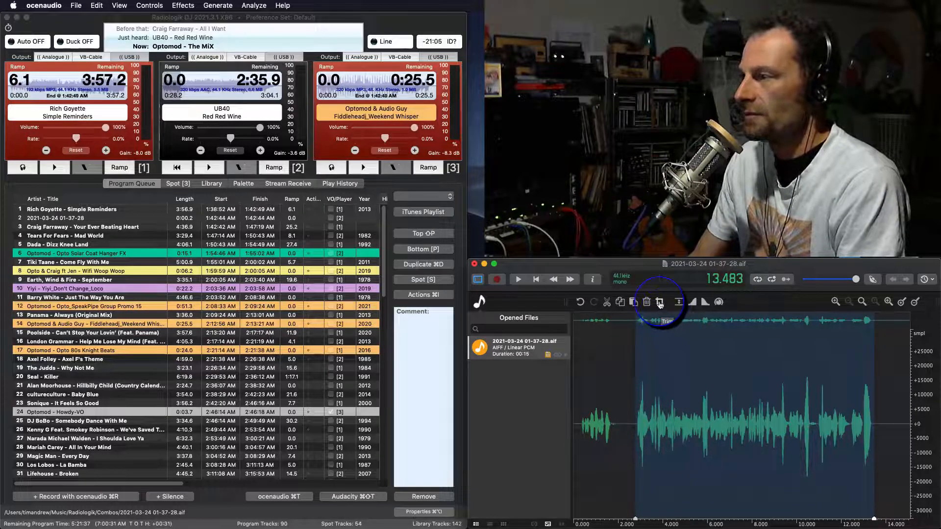
pyautogui.click(659, 302)
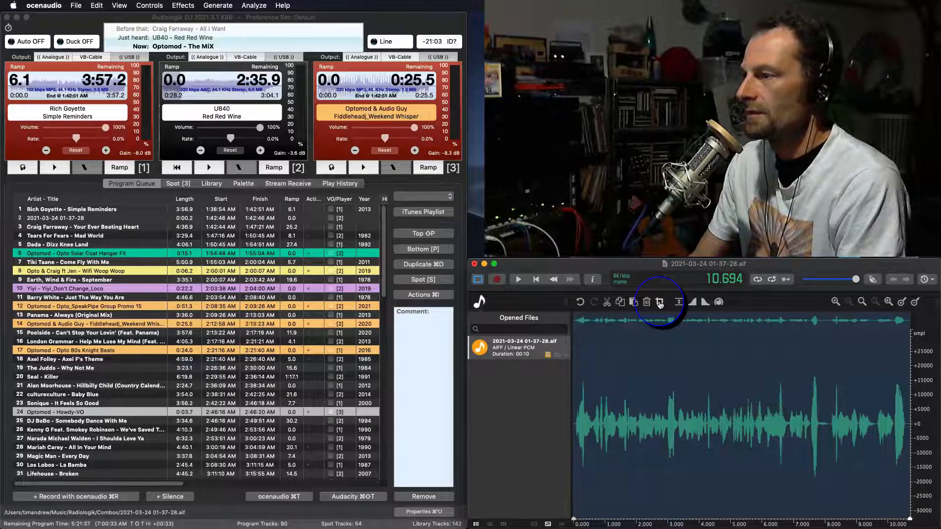
# Step: Play the trimmed voice track back to check it
pyautogui.click(518, 279)
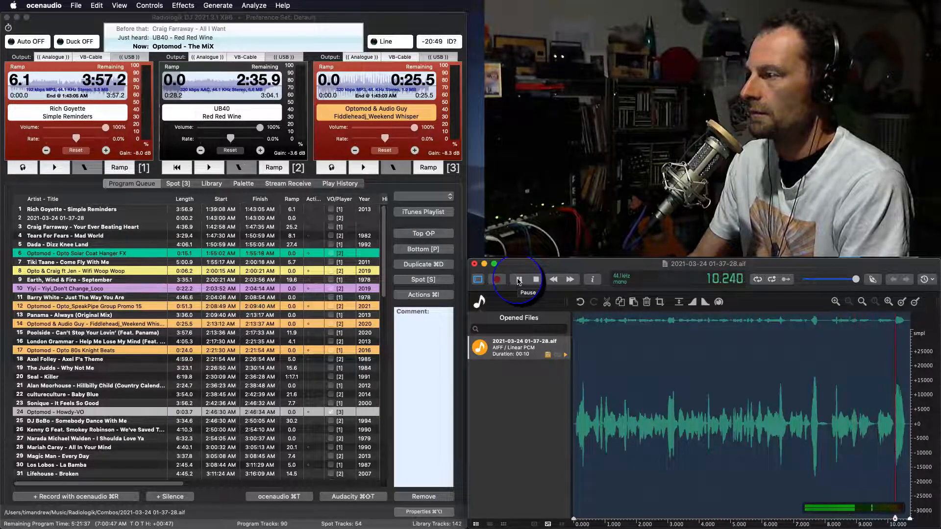
pyautogui.click(519, 280)
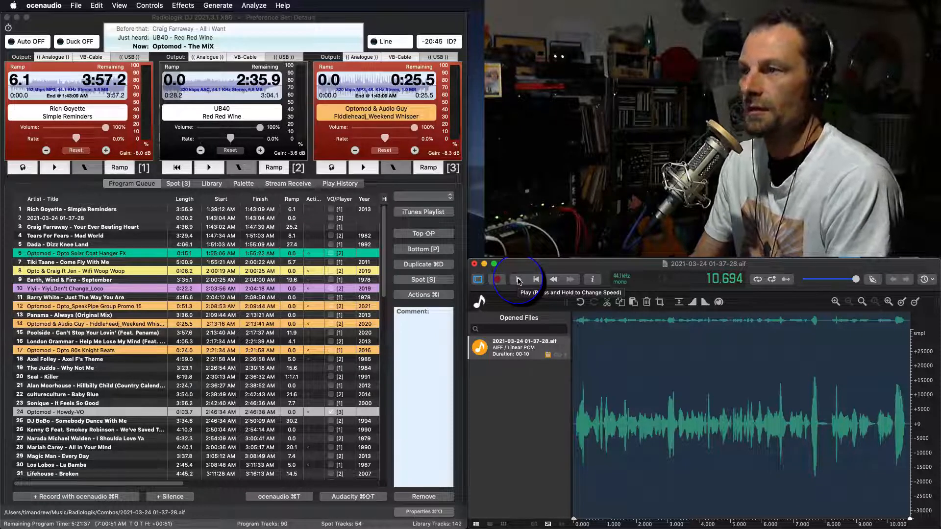
# Step: Reach the LoudMax plugin through Effects > VST > Thomas Mundt
pyautogui.rightClick(689, 379)
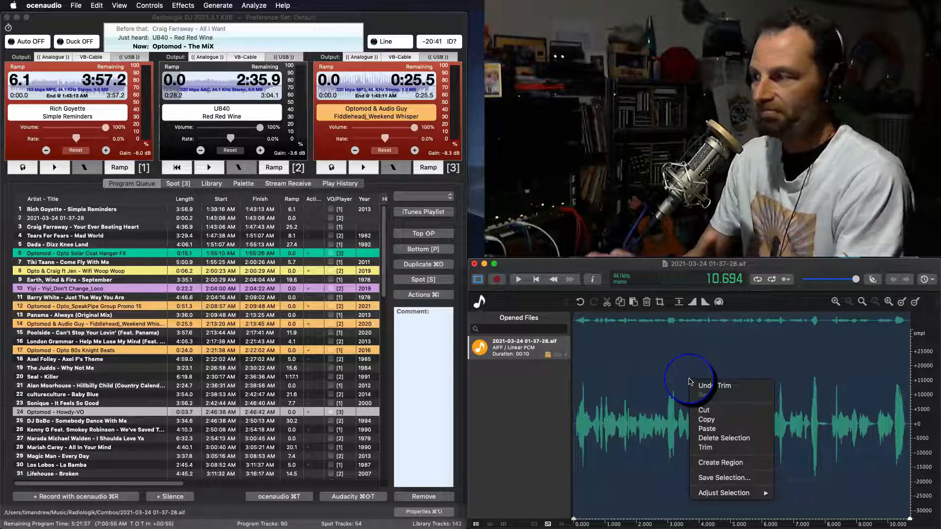
pyautogui.click(581, 267)
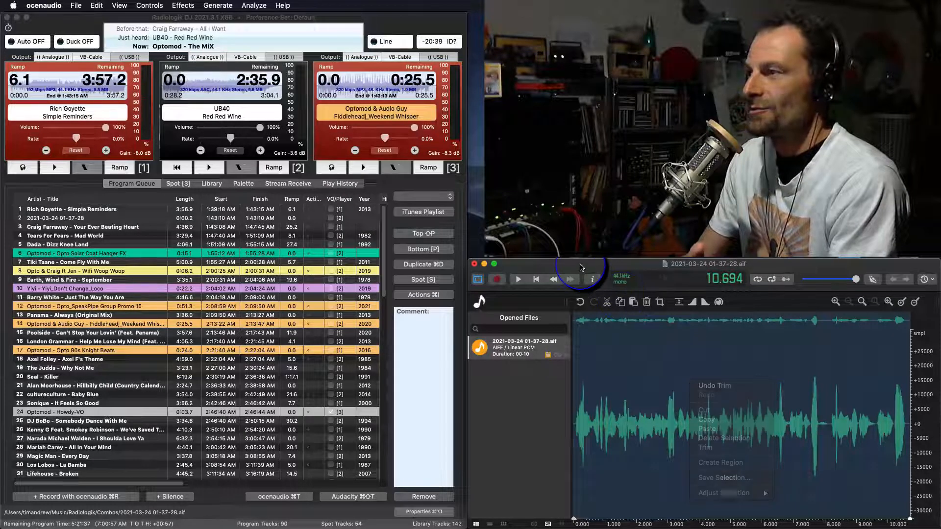
pyautogui.click(184, 6)
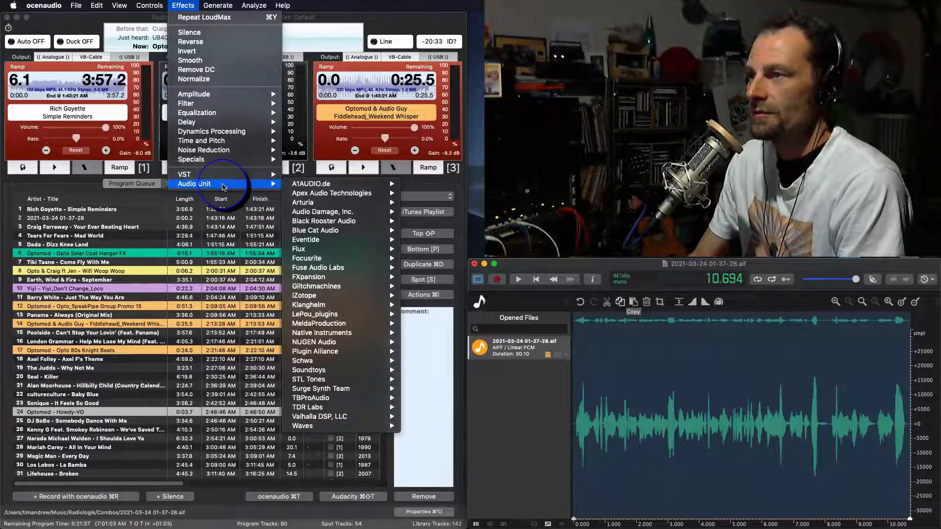
pyautogui.moveTo(220, 175)
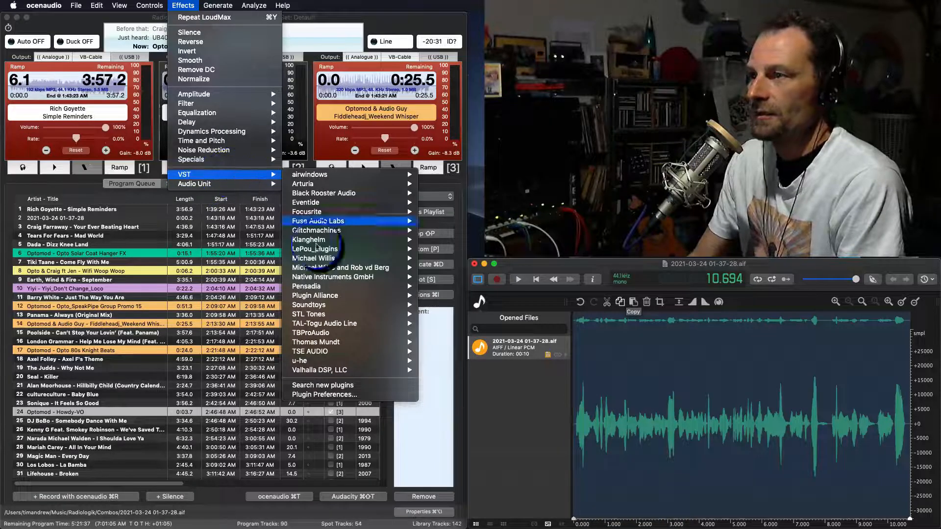
pyautogui.moveTo(316, 342)
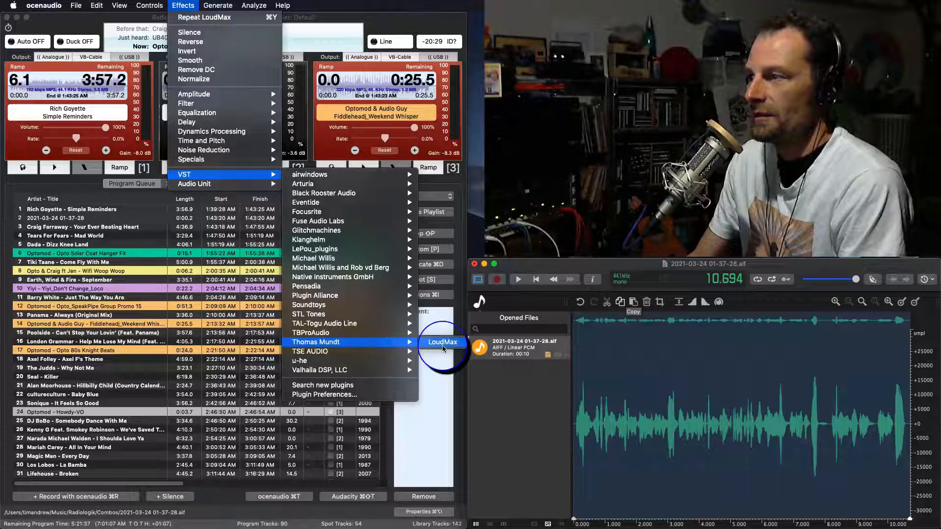
# Step: Reset LoudMax threshold and output to 0 dB and preview the voice track
pyautogui.click(442, 343)
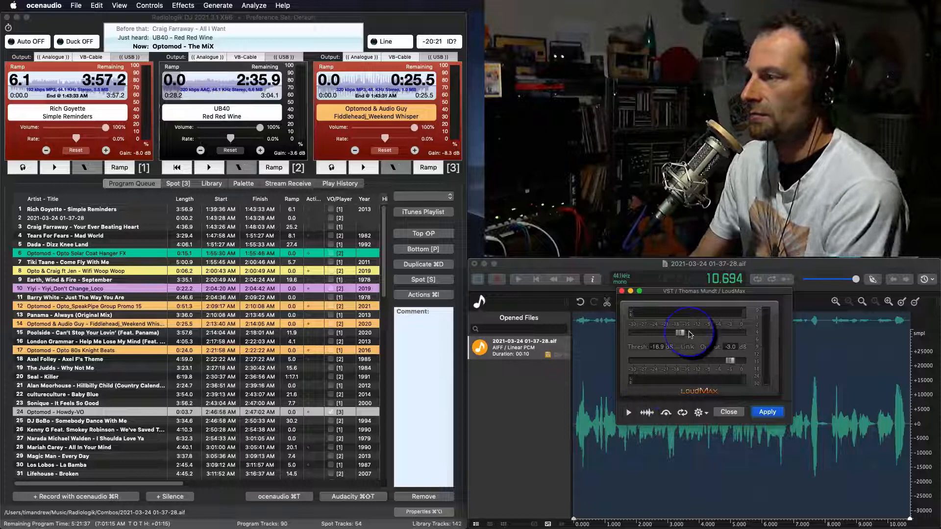
pyautogui.moveTo(682, 333)
pyautogui.mouseDown()
pyautogui.moveTo(743, 333)
pyautogui.moveTo(742, 360)
pyautogui.mouseUp()
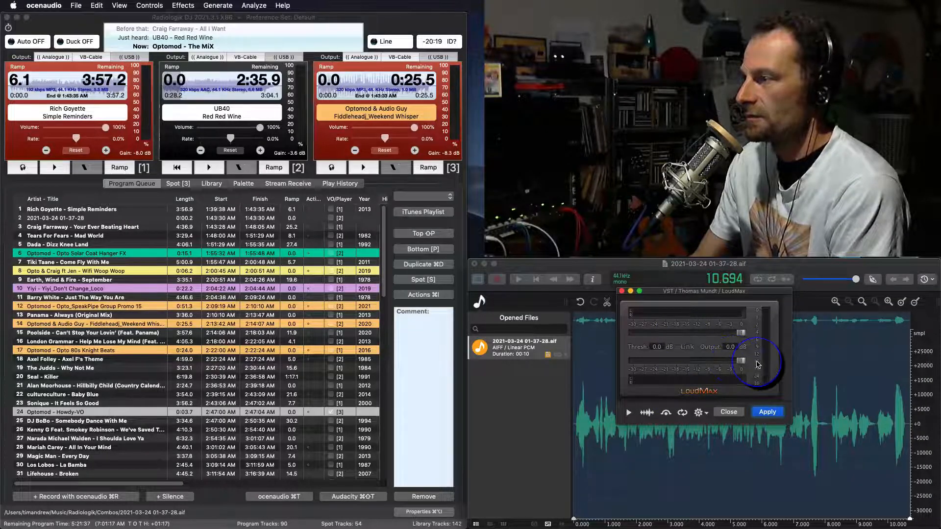
pyautogui.click(628, 413)
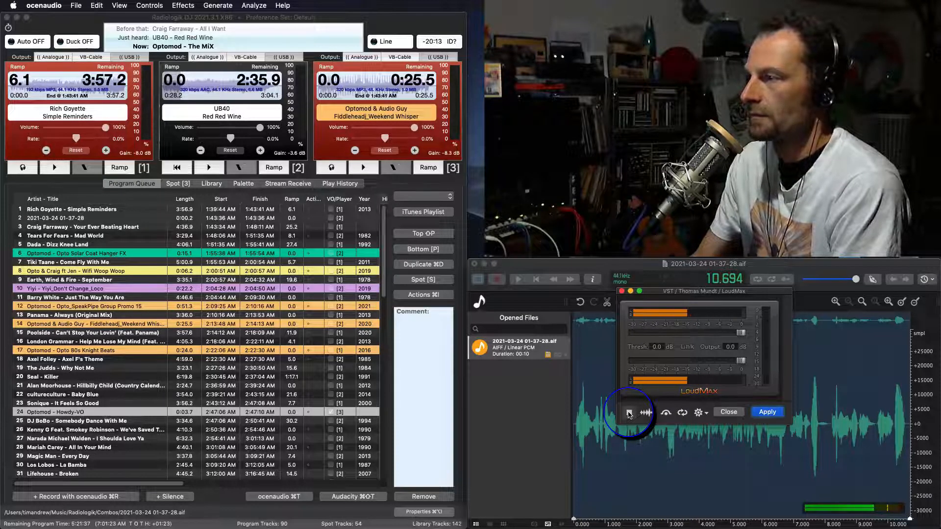
pyautogui.click(629, 414)
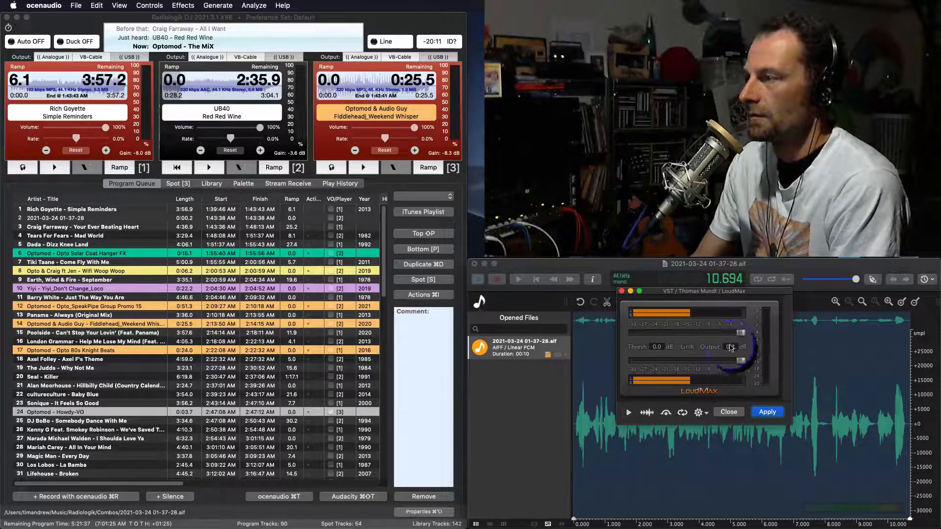
# Step: Apply LoudMax with threshold about -12.1 dB and output about -2.5 dB after previewing
pyautogui.moveTo(740, 332); pyautogui.dragTo(697, 332)
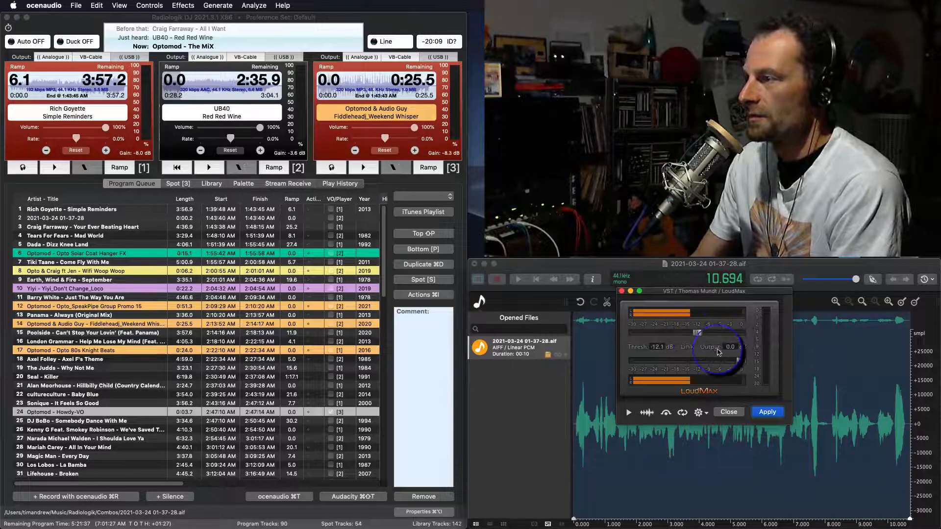
pyautogui.moveTo(741, 360); pyautogui.dragTo(733, 362)
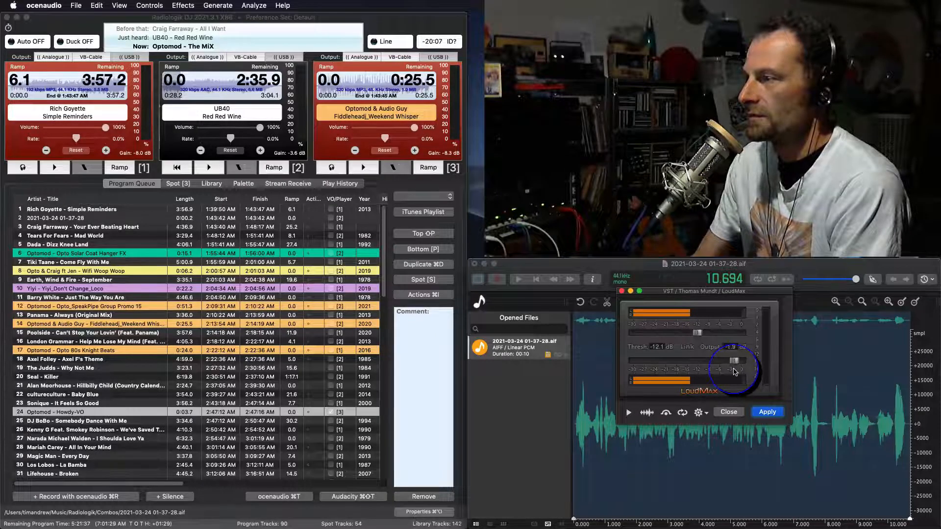
pyautogui.click(629, 414)
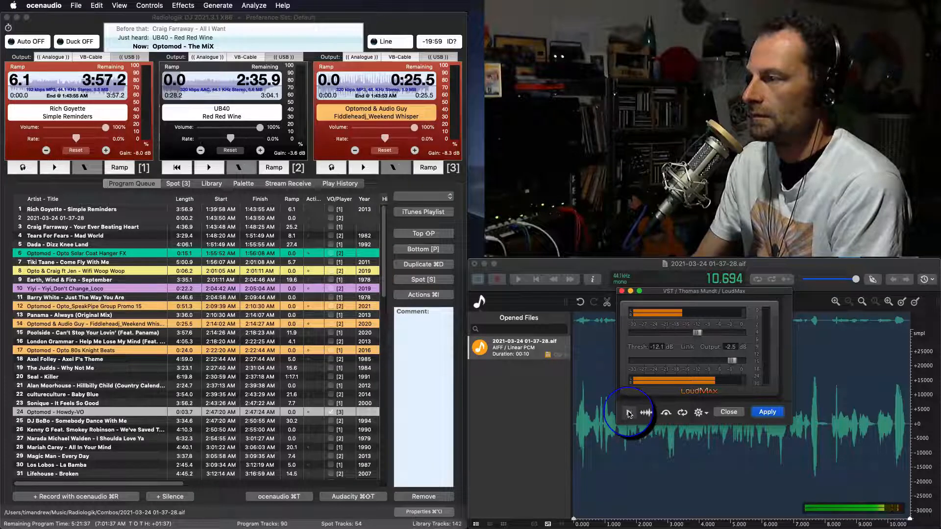
pyautogui.click(629, 414)
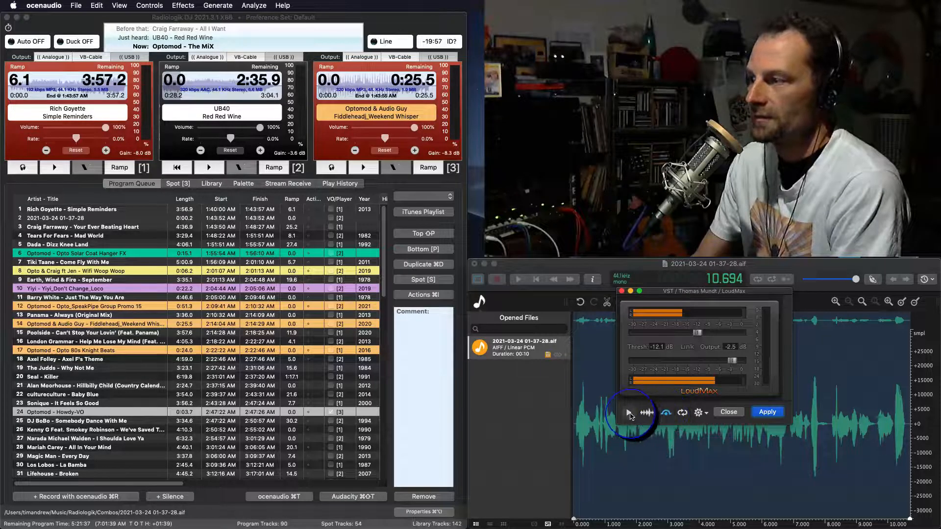
pyautogui.click(630, 414)
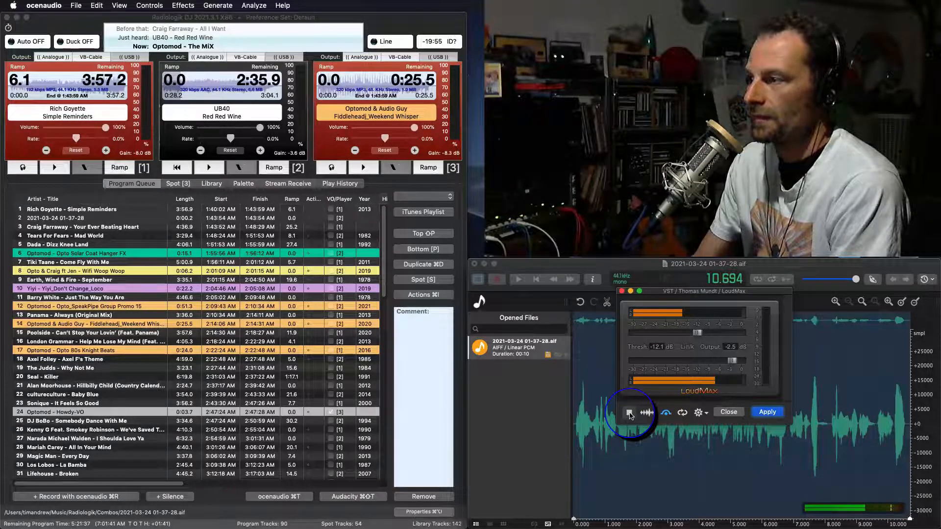
pyautogui.click(629, 414)
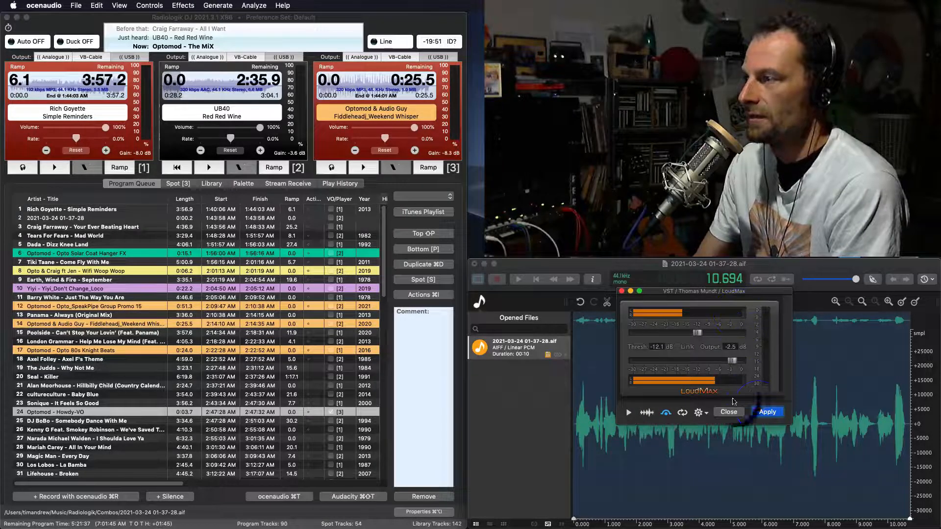
pyautogui.click(767, 412)
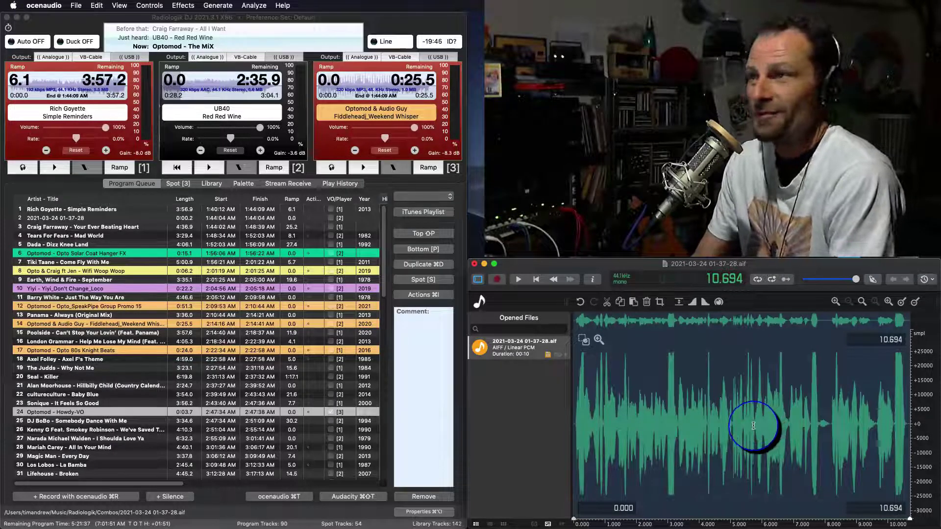
# Step: Clear the waveform selection and return to the program queue with the 0:10.7 voice track chosen
pyautogui.click(743, 415)
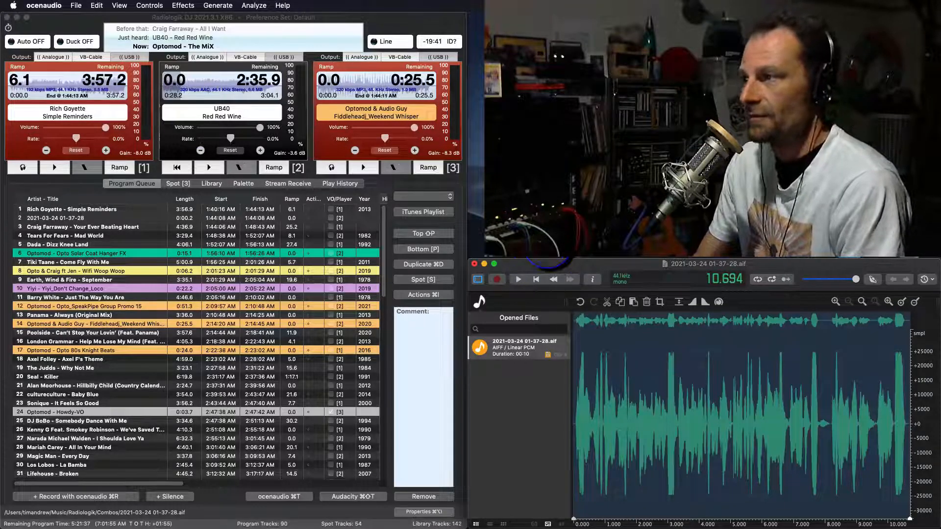
pyautogui.click(76, 4)
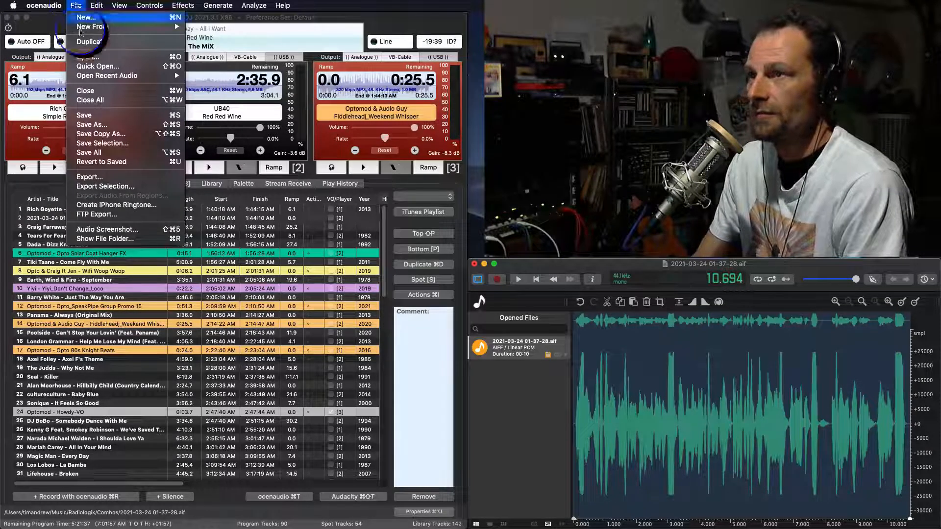
pyautogui.press('Escape')
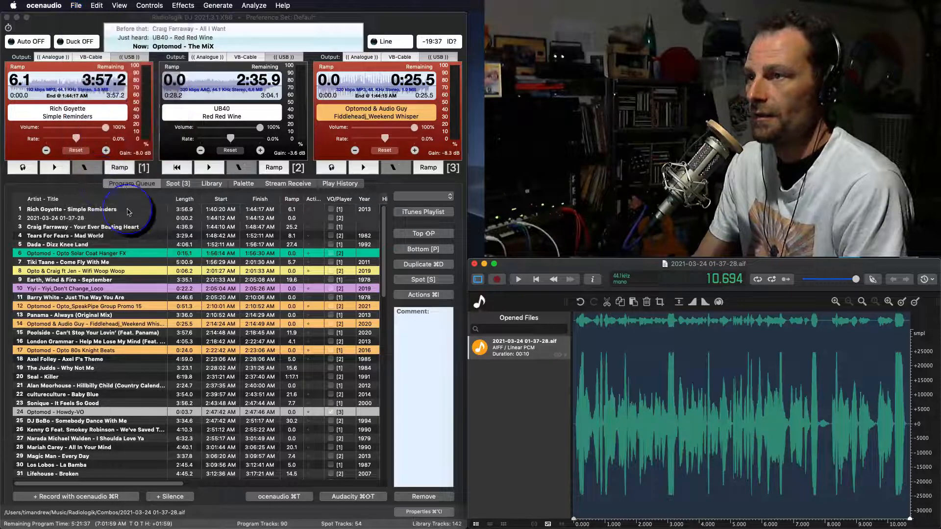
pyautogui.click(143, 222)
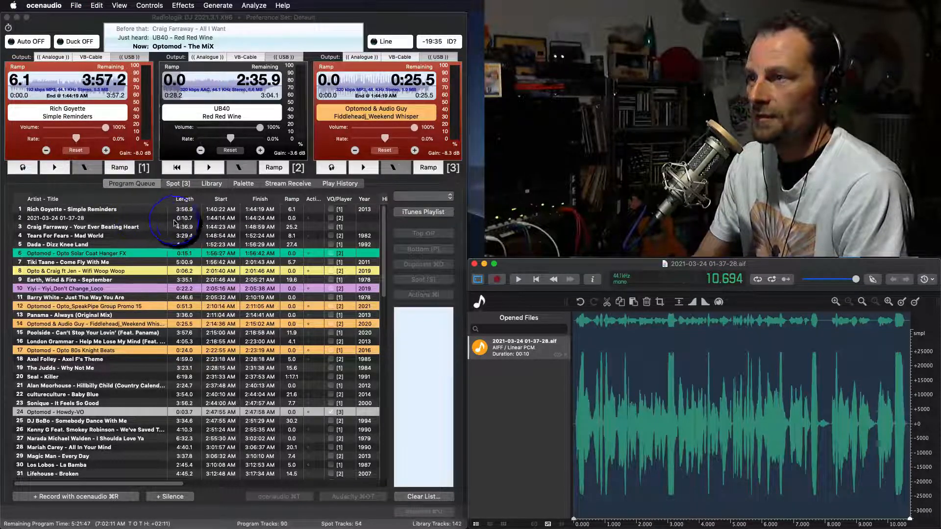
pyautogui.click(183, 218)
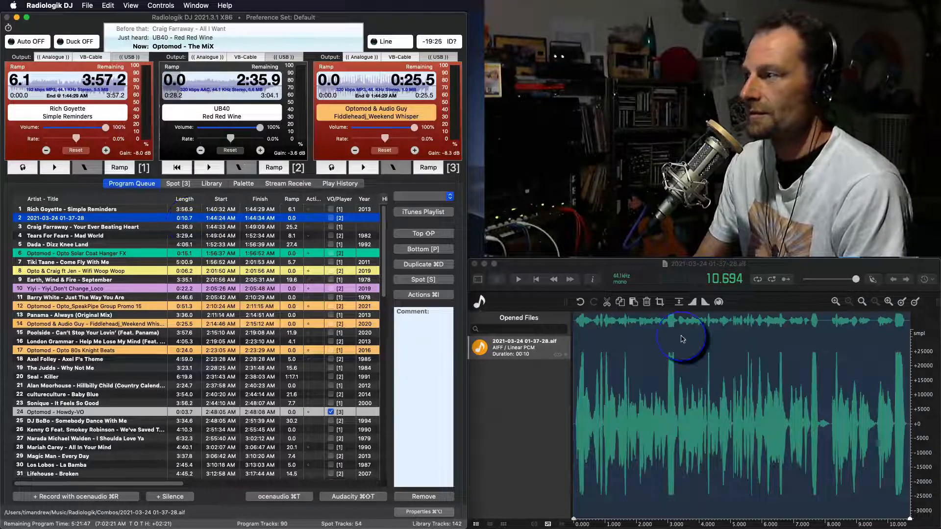
pyautogui.click(724, 283)
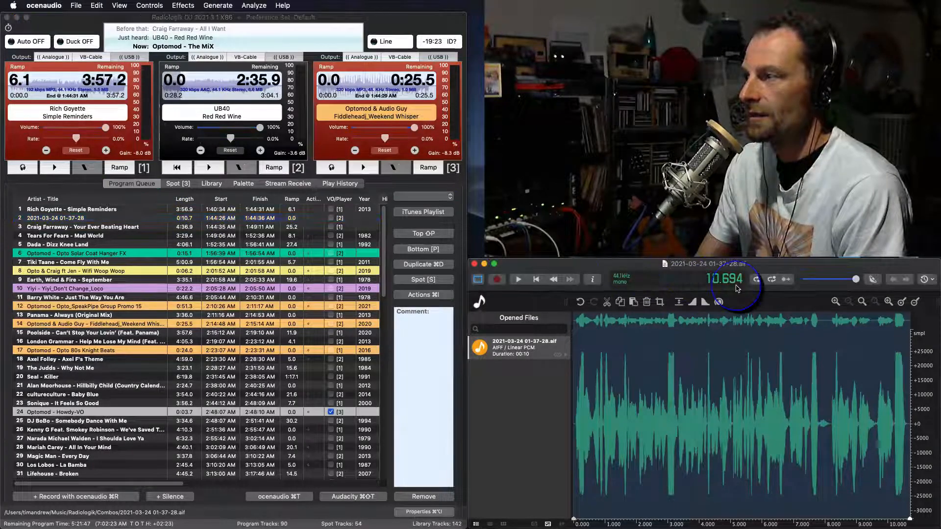
pyautogui.click(138, 219)
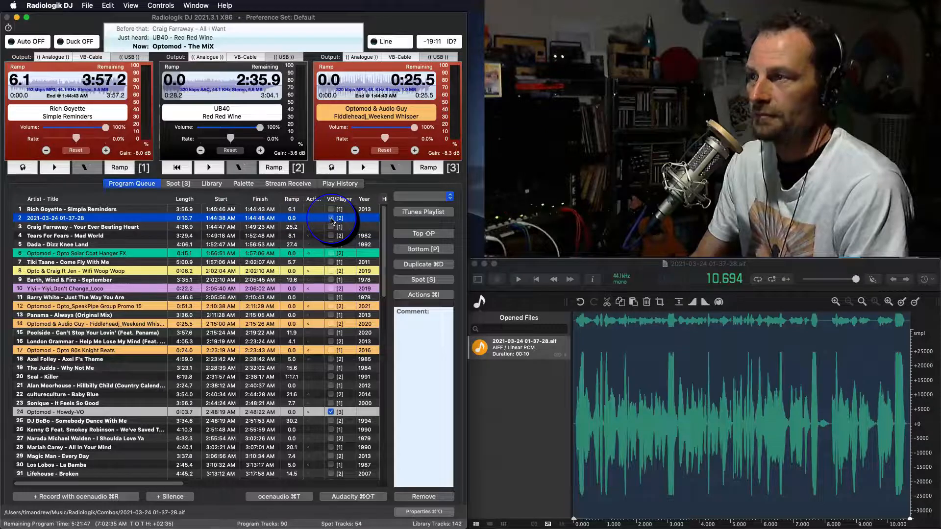
# Step: Mark the voice track as a voiceover on player 3 and head to ocenaudio's Edit menu for metadata
pyautogui.click(331, 219)
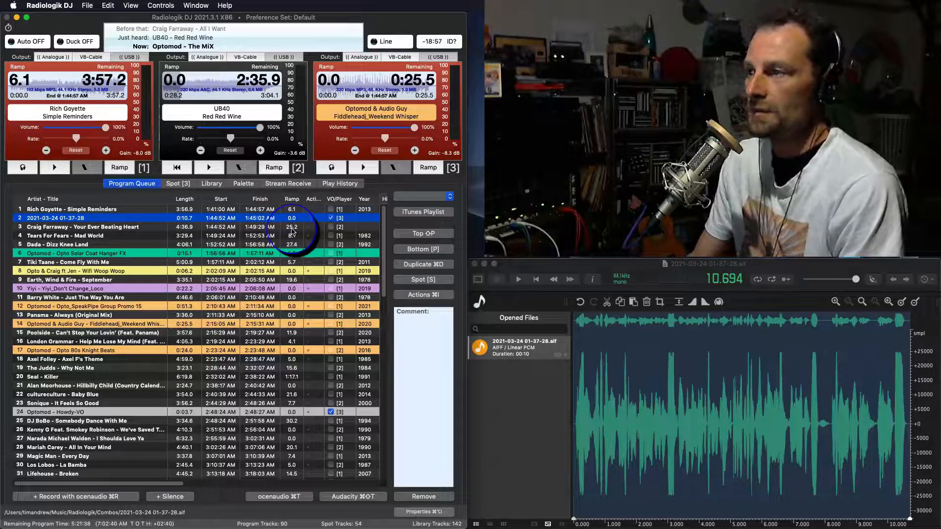
pyautogui.press('super+Tab')
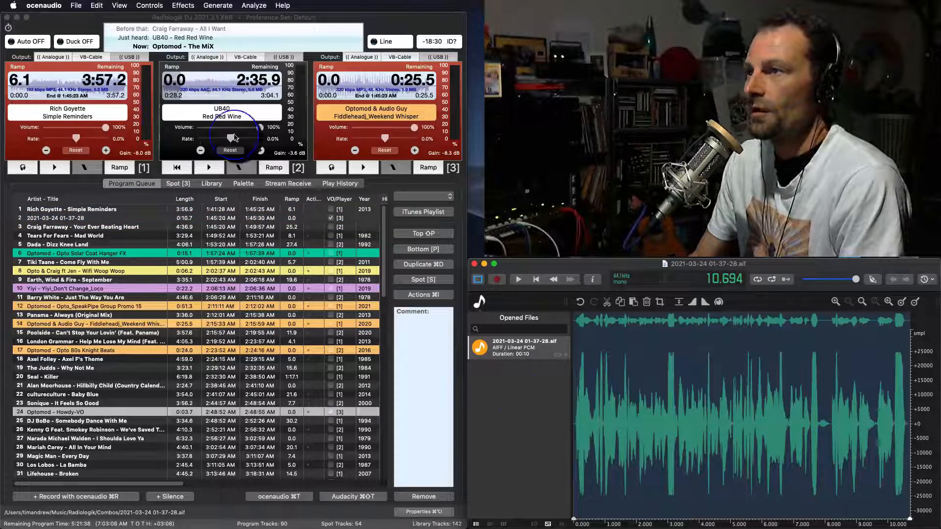
pyautogui.click(76, 6)
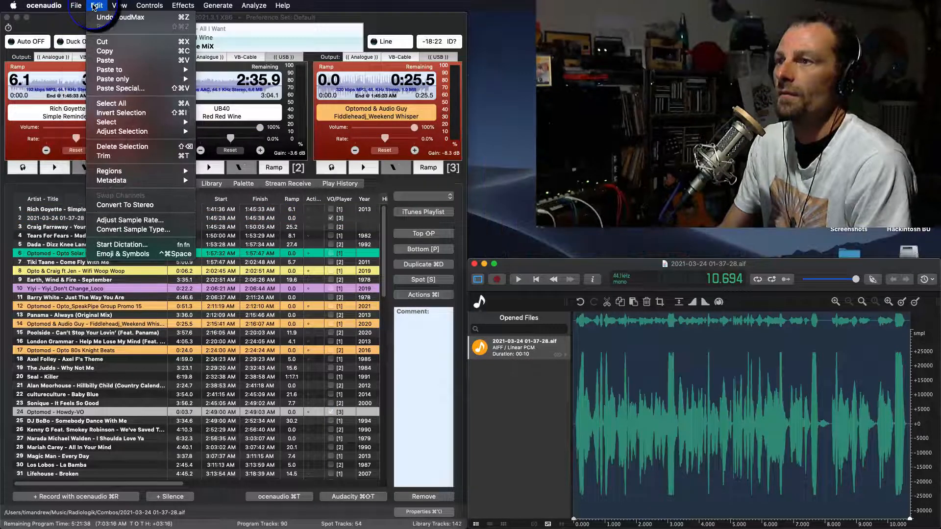
pyautogui.moveTo(111, 181)
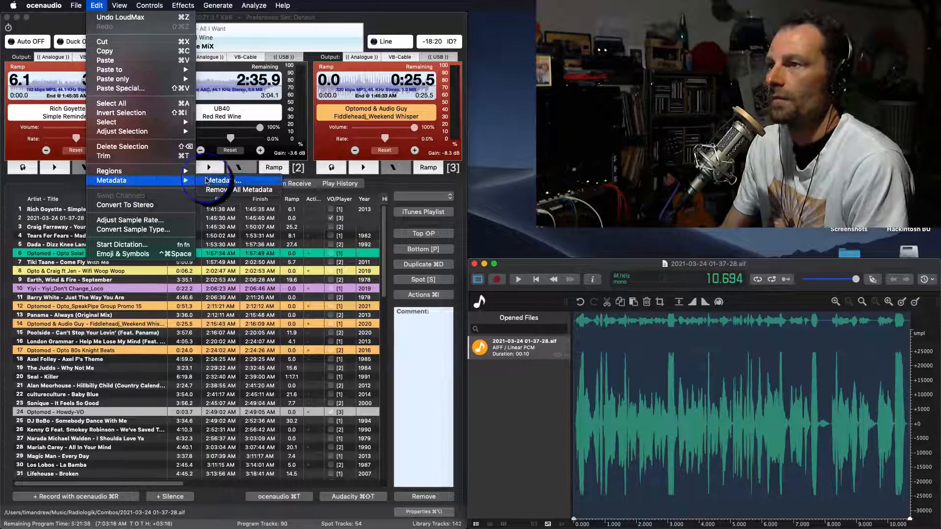
# Step: Enter song name 'Your Ever Beating Heart Intro' and artist 'TA' in the Audio Properties details
pyautogui.click(221, 180)
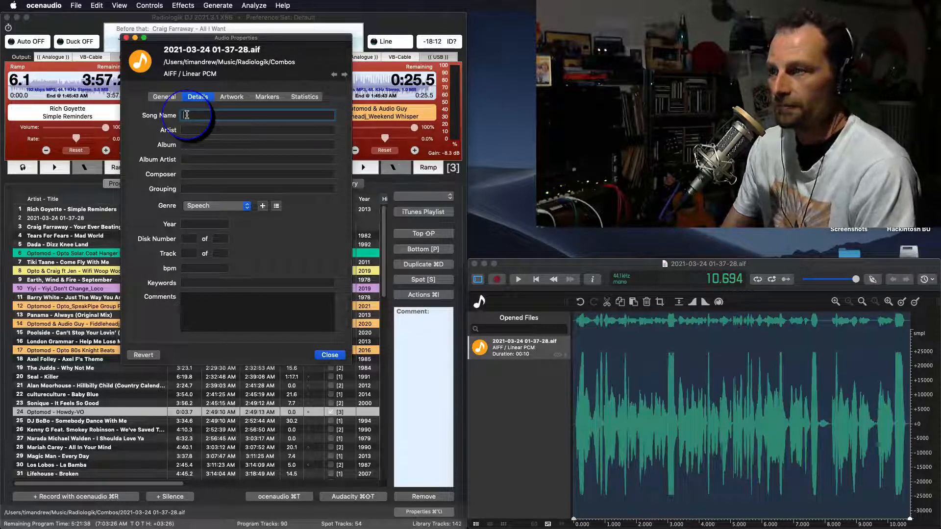
pyautogui.moveTo(250, 42); pyautogui.dragTo(435, 51)
pyautogui.click(384, 125)
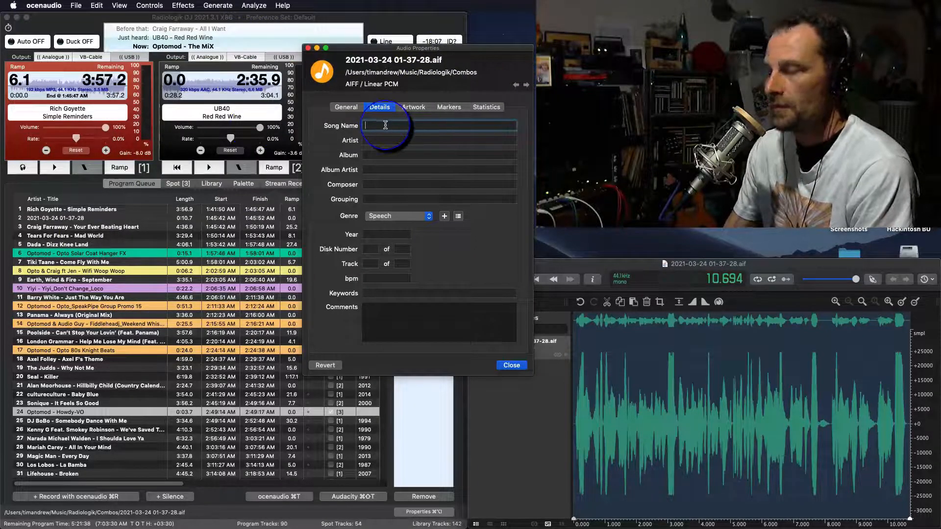
pyautogui.write('Your ')
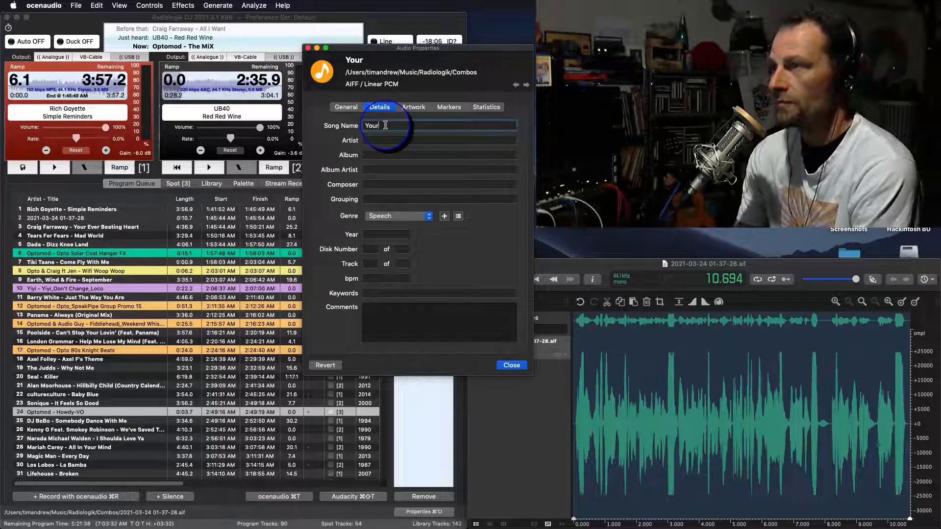
pyautogui.write('Ever')
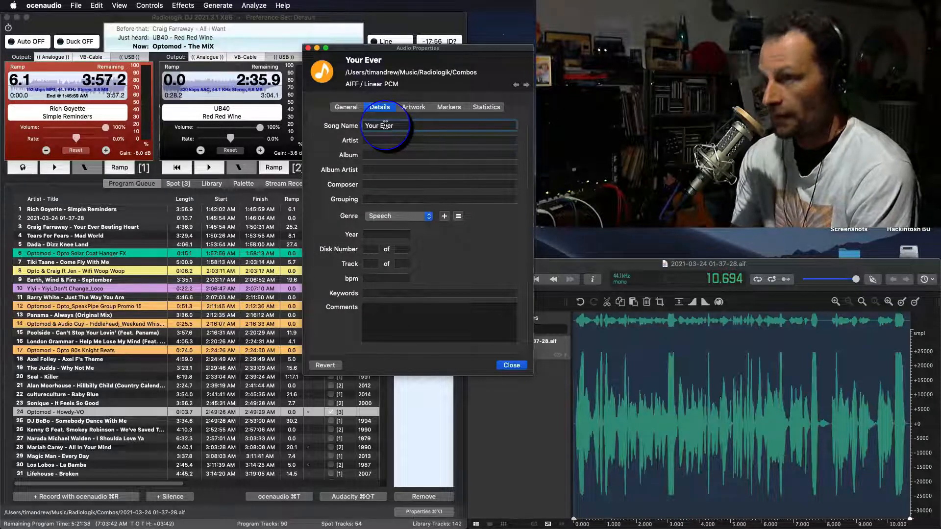
pyautogui.write('H')
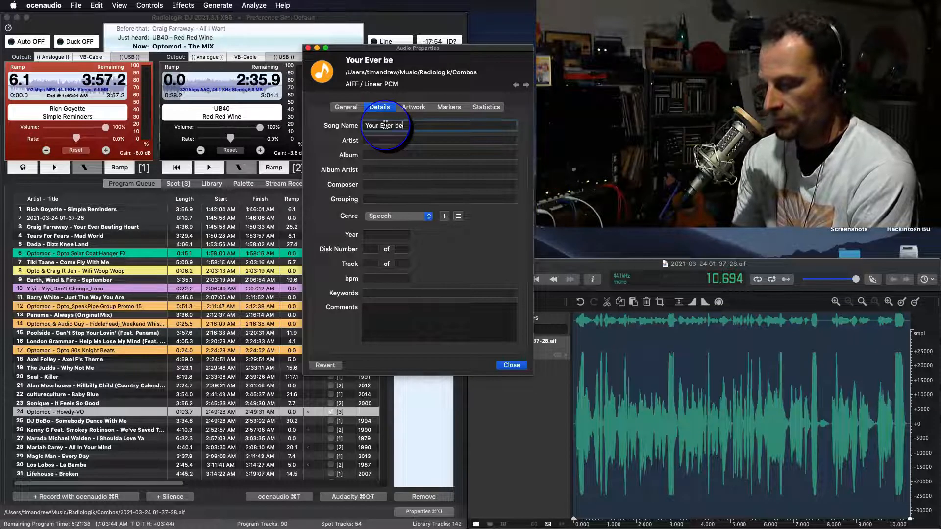
pyautogui.write('eart Intro')
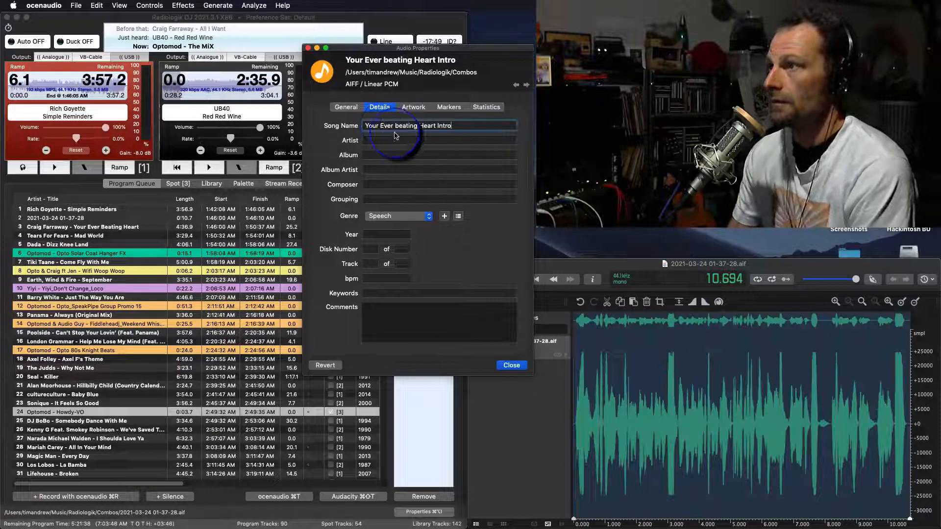
pyautogui.press('BackSpace')
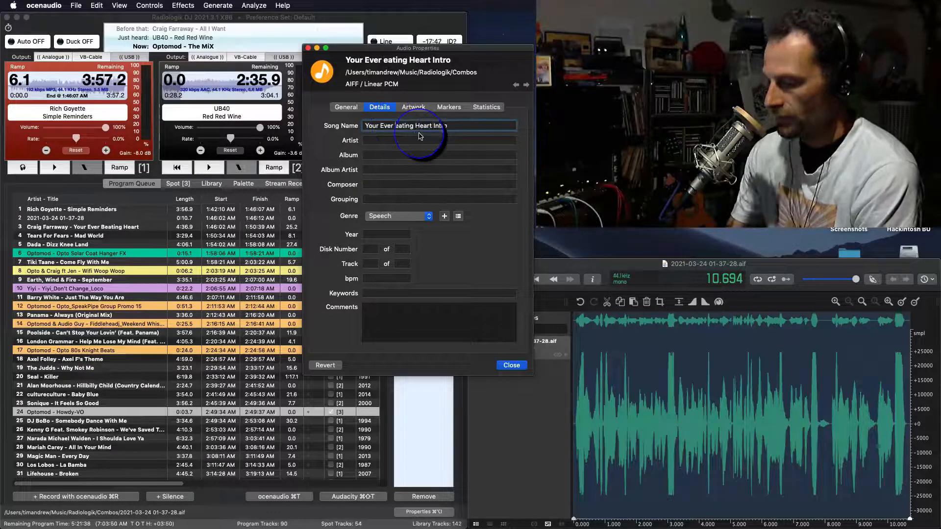
pyautogui.write('B')
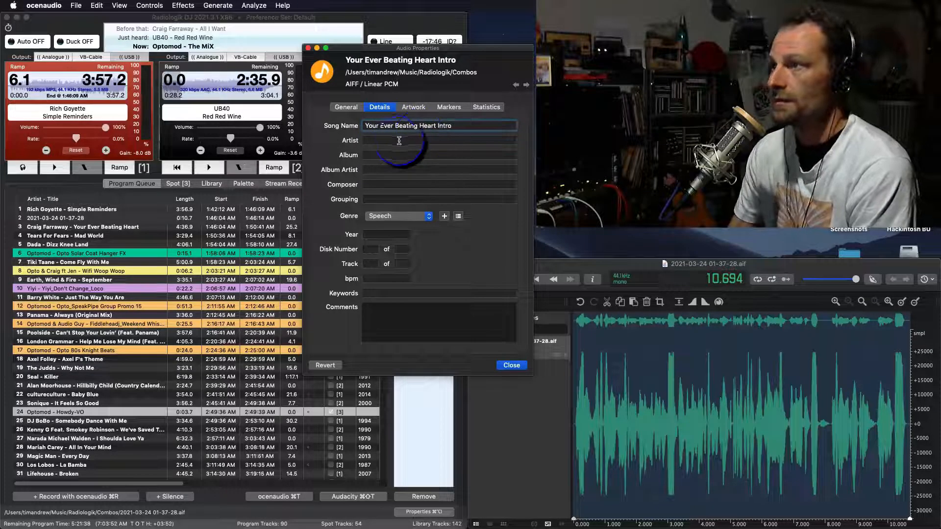
pyautogui.click(388, 139)
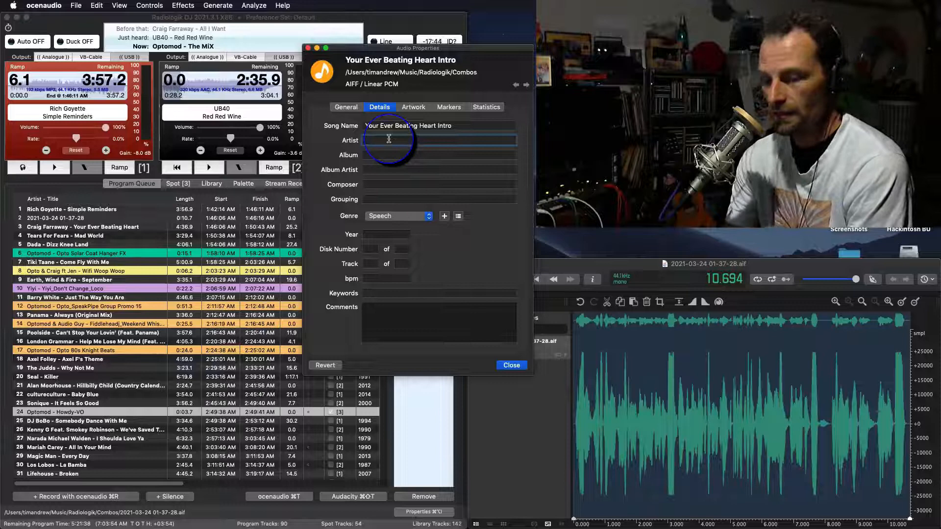
pyautogui.write('TA')
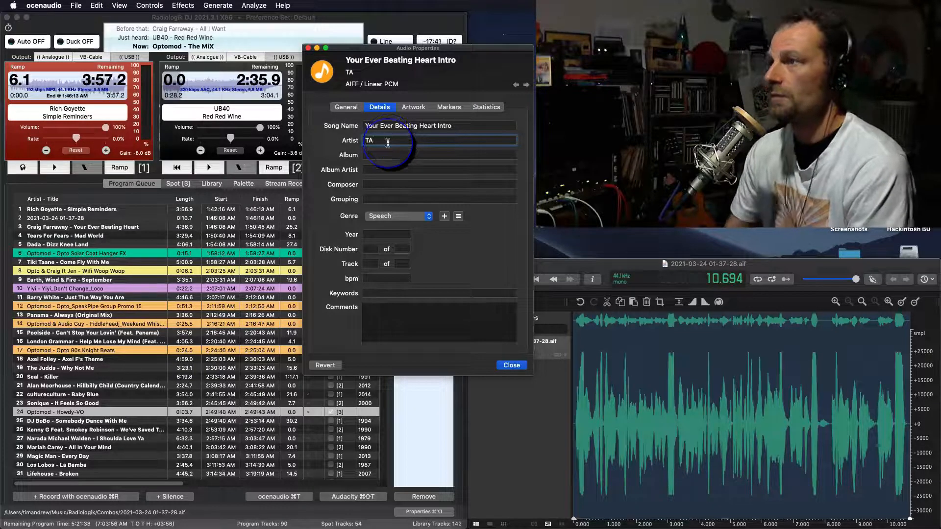
pyautogui.press('Return')
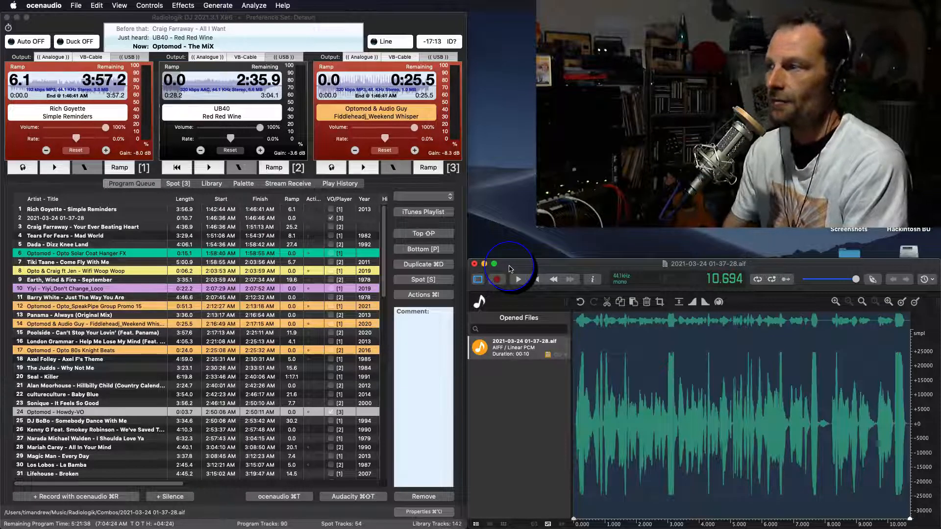
# Step: Save and re-encode the file so the queue lists 'TA - Your Ever Beating Heart Intro-1'
pyautogui.click(497, 278)
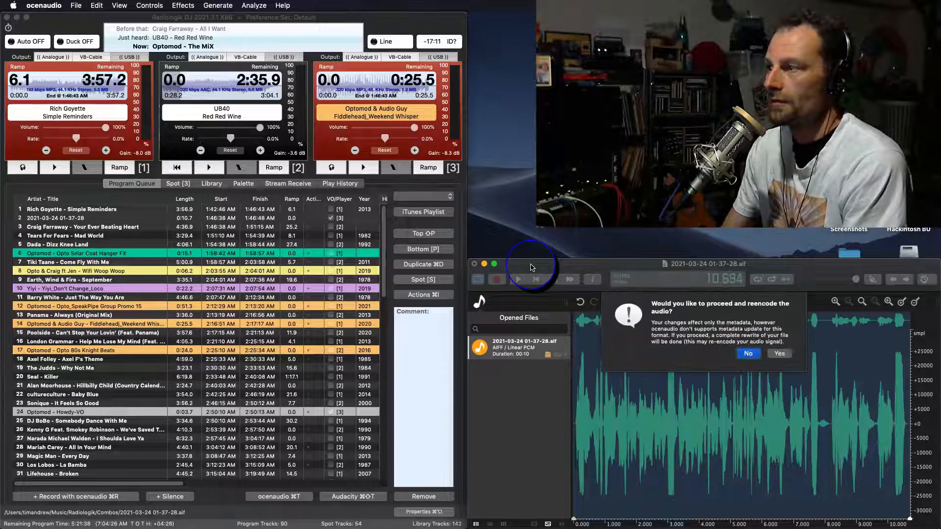
pyautogui.click(779, 353)
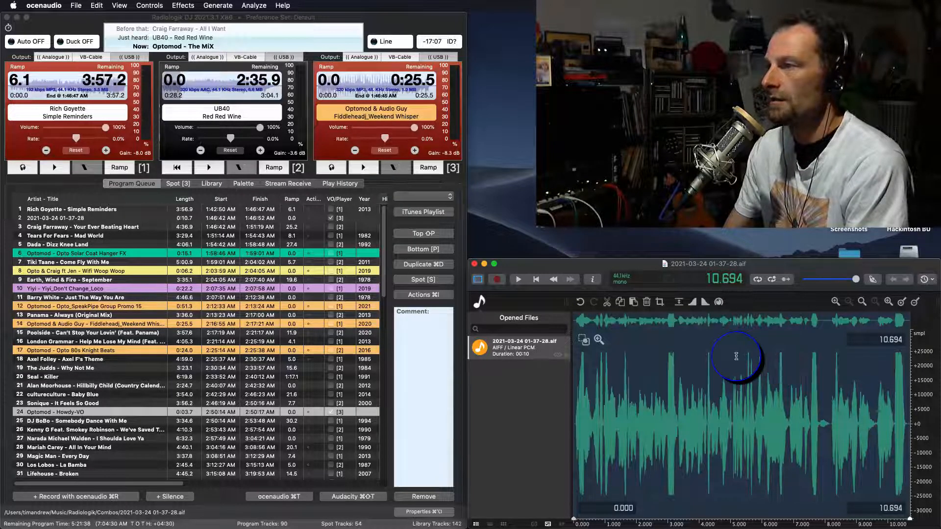
pyautogui.click(127, 219)
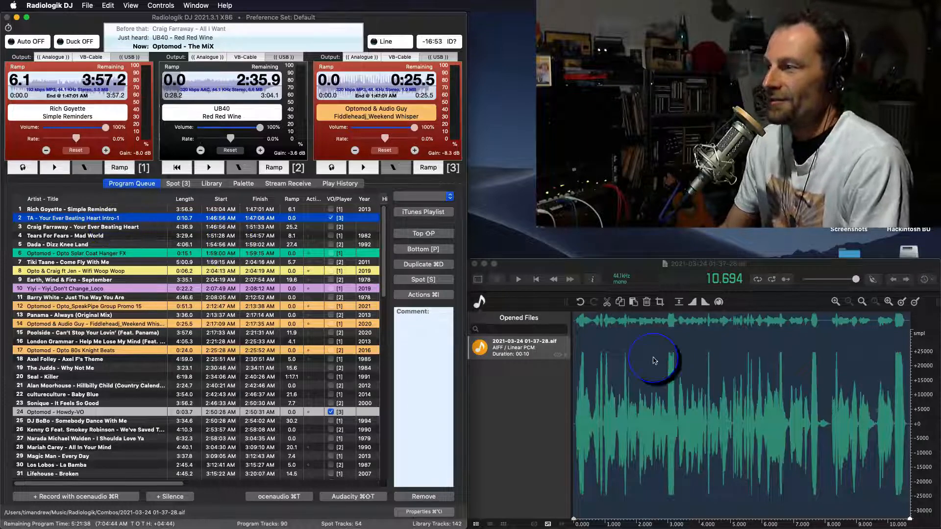
# Step: Turn automation on from Simple Reminders and skip to its end so the voice track airs over the next intro
pyautogui.click(557, 276)
pyautogui.click(652, 382)
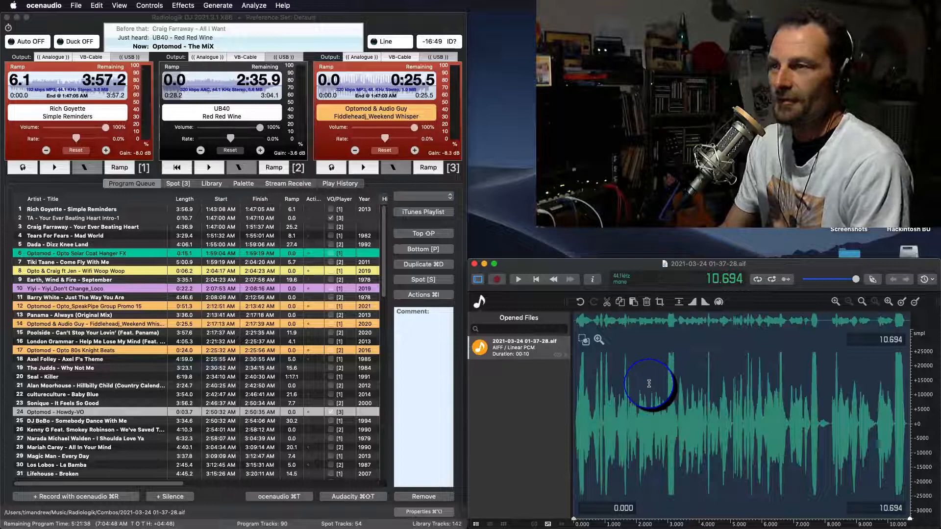
pyautogui.click(110, 219)
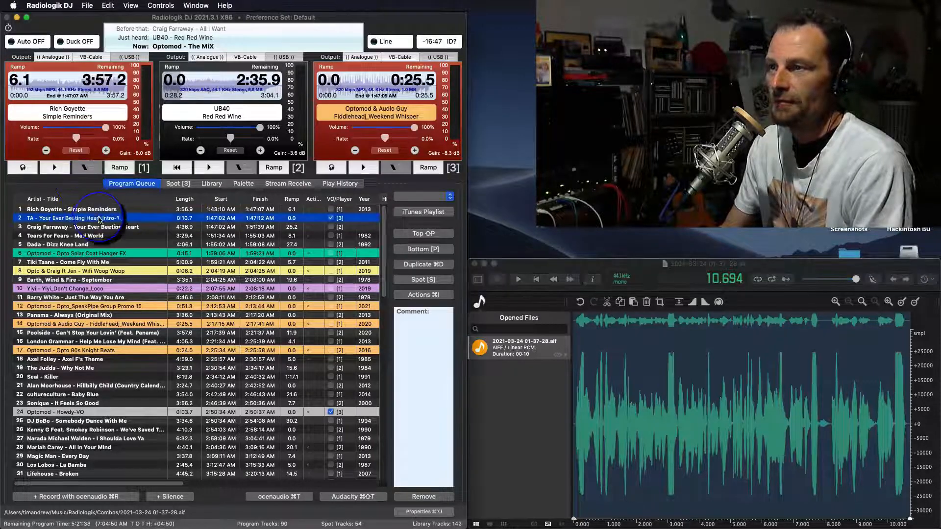
pyautogui.click(125, 210)
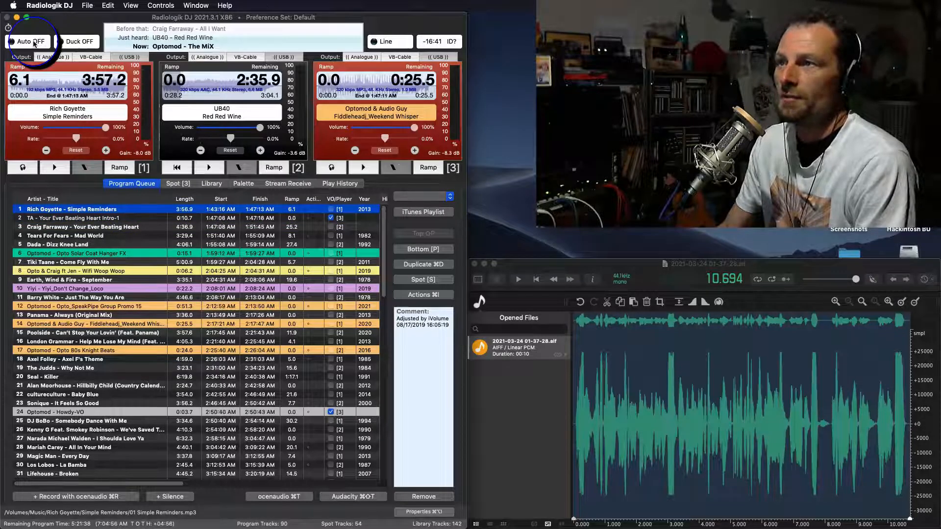
pyautogui.click(30, 41)
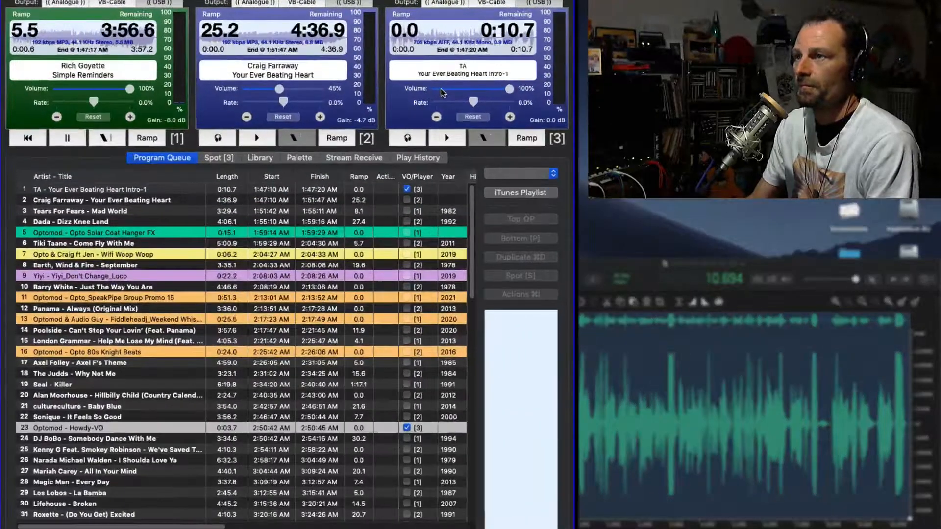
pyautogui.click(139, 37)
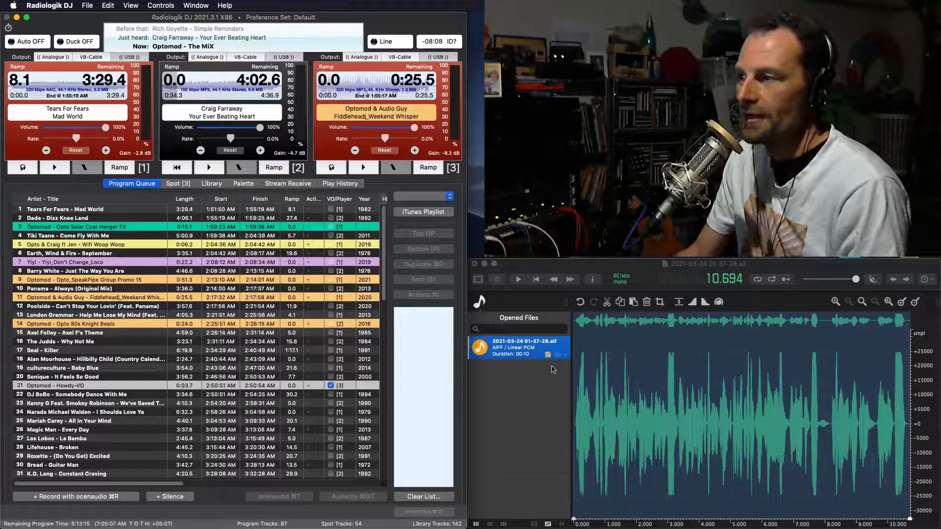
pyautogui.rightClick(506, 354)
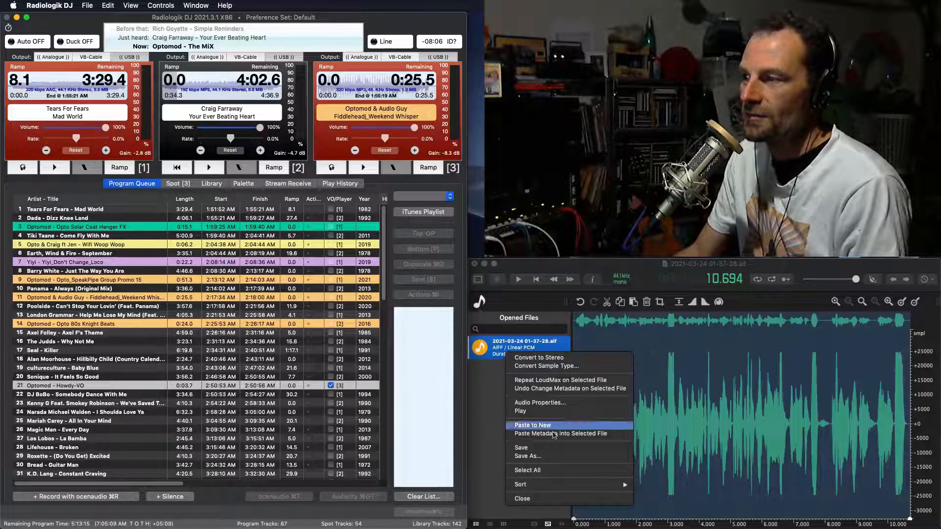
pyautogui.click(552, 457)
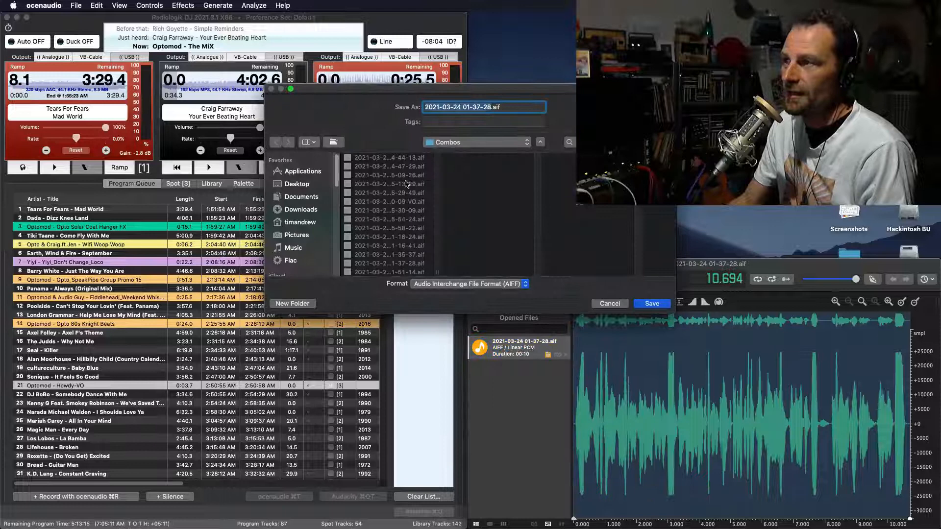
pyautogui.click(459, 143)
pyautogui.click(471, 157)
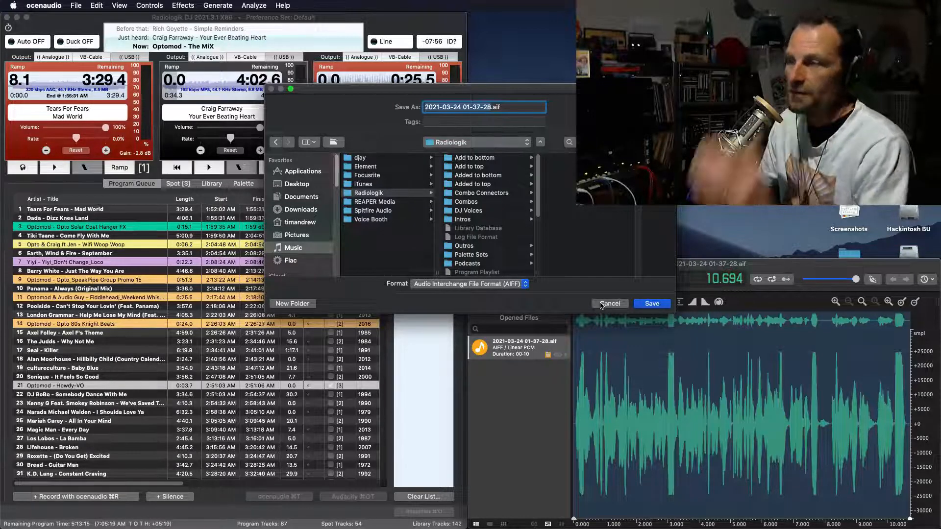
pyautogui.click(609, 303)
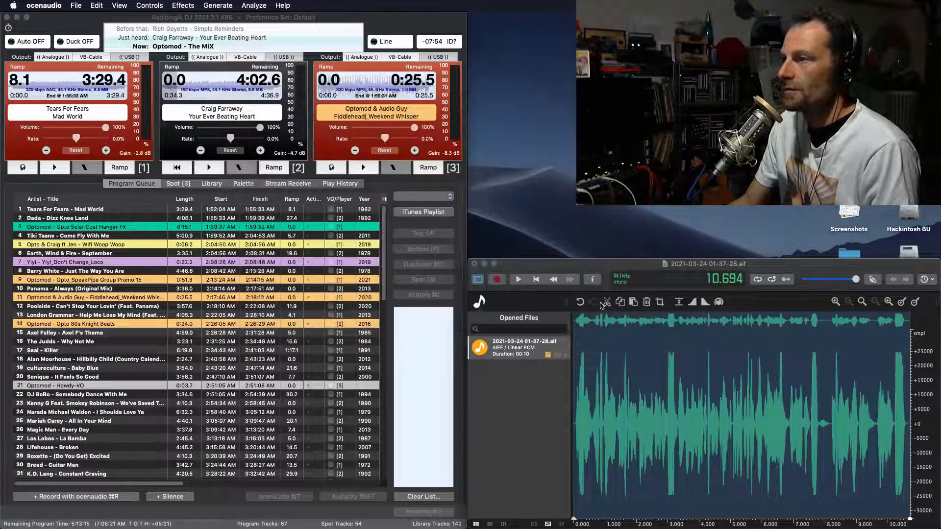
pyautogui.click(377, 183)
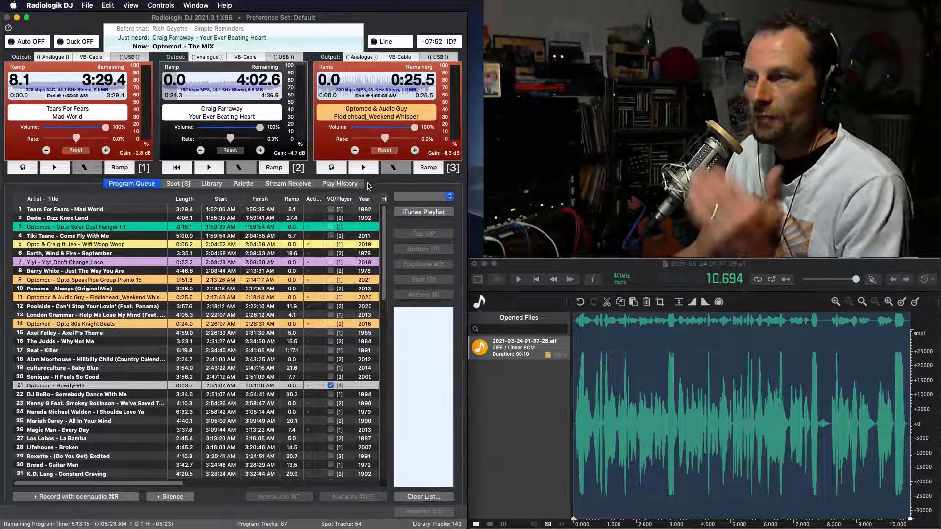
# Step: Toggle Mad World's voiceover player back off and select Dada - Dizz Knee Land in the queue
pyautogui.click(333, 210)
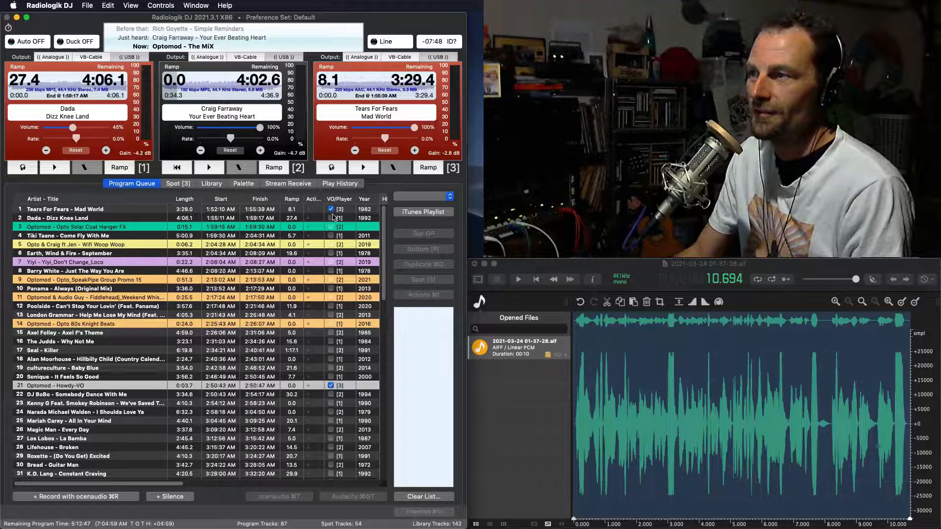
pyautogui.click(332, 210)
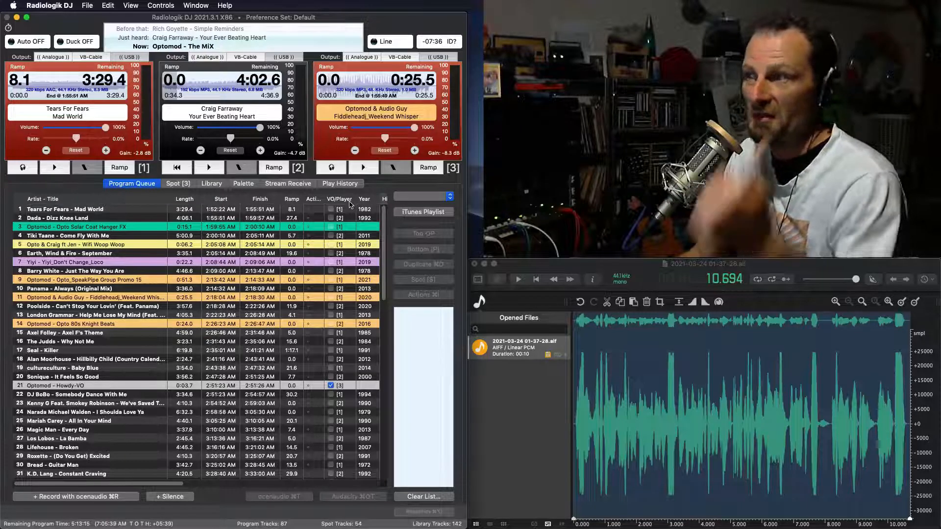
pyautogui.click(75, 220)
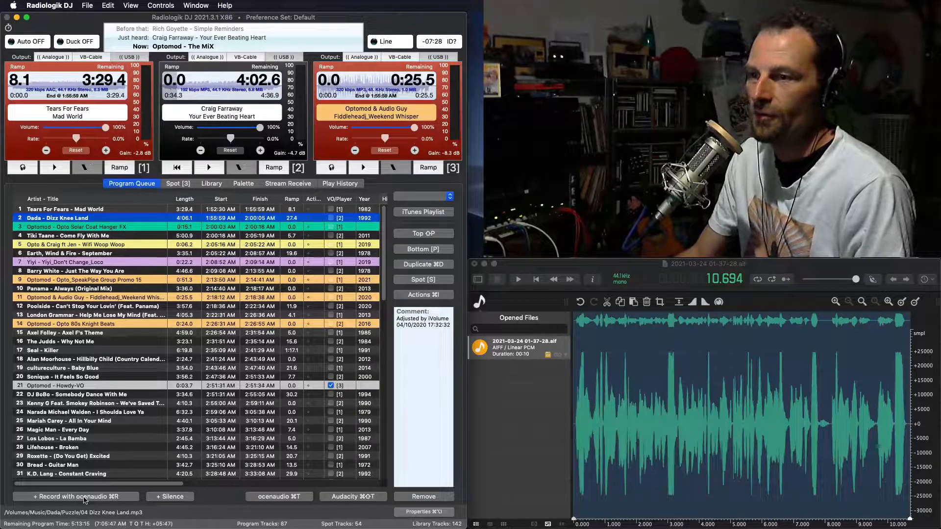
pyautogui.click(85, 496)
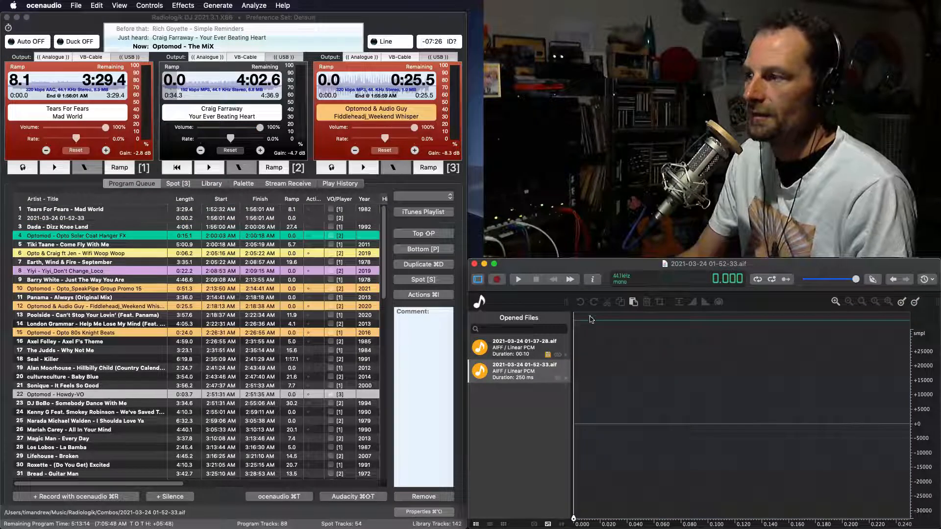
pyautogui.click(497, 279)
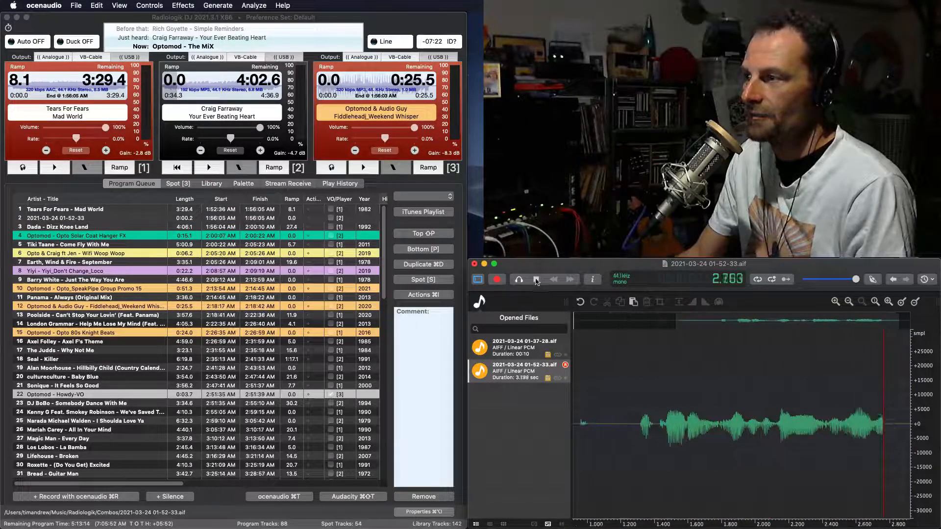
pyautogui.click(536, 281)
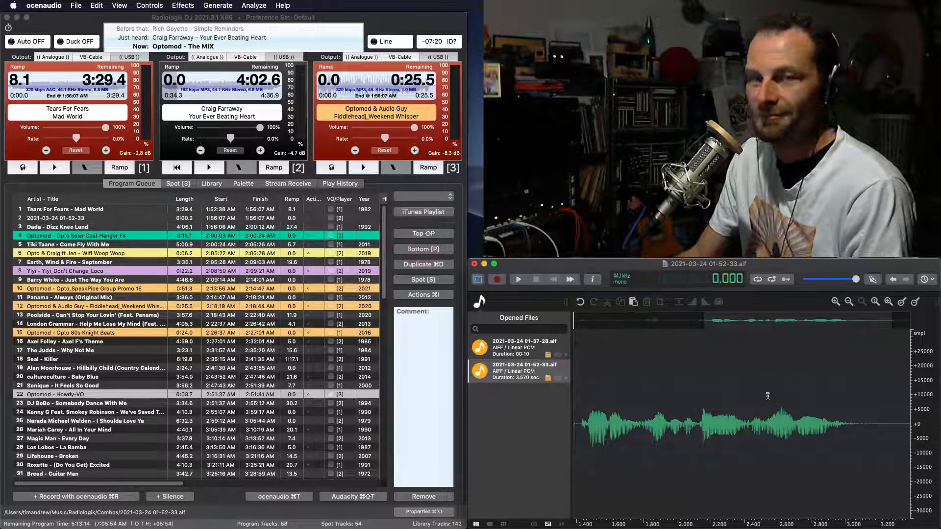